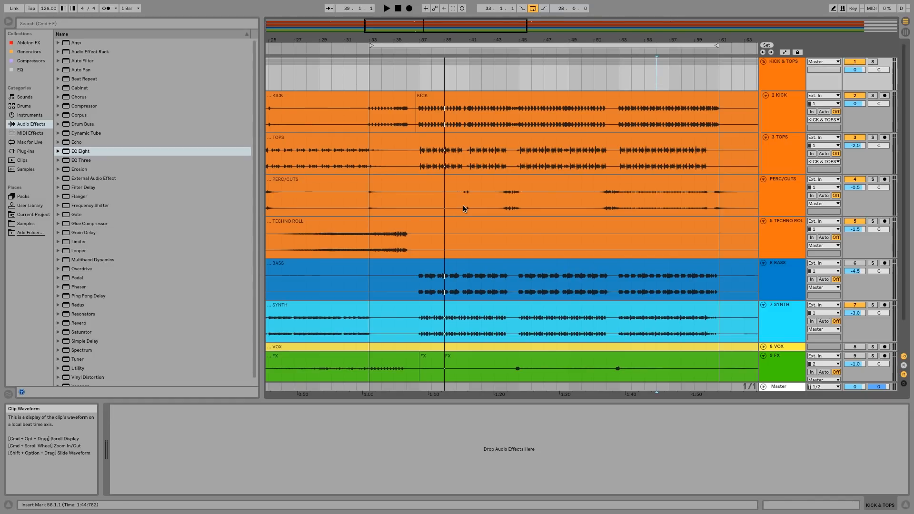
- Look through the Glue Compressor, Compressor and Multiband Dynamics effects, including the OTT and Multiband Compression presets
left_click(86, 225)
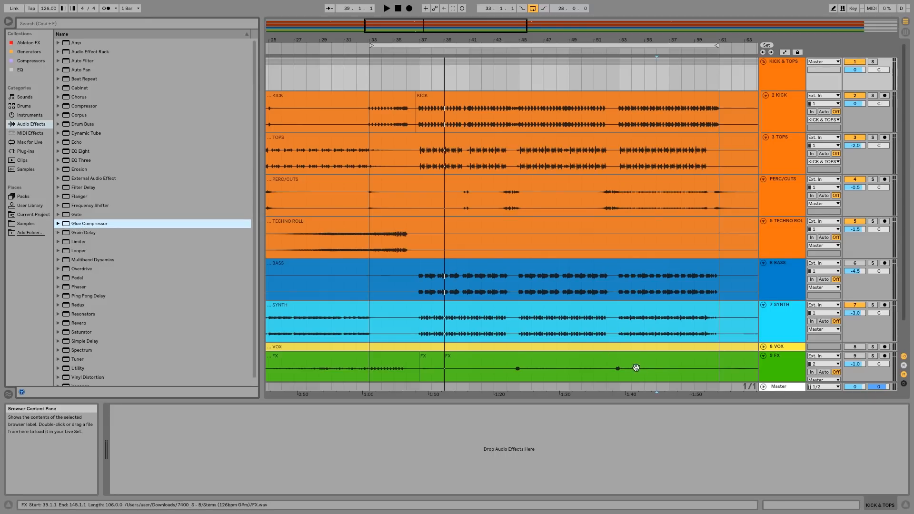
left_click(781, 387)
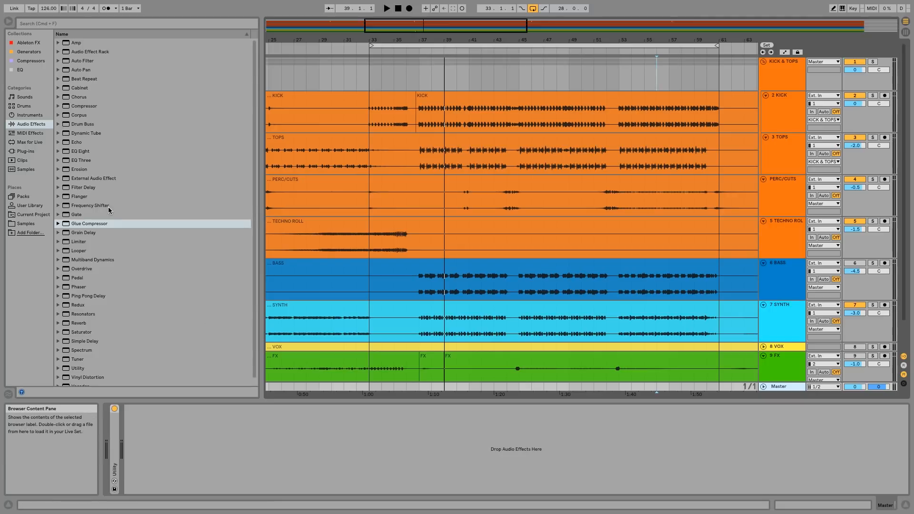
left_click(77, 224)
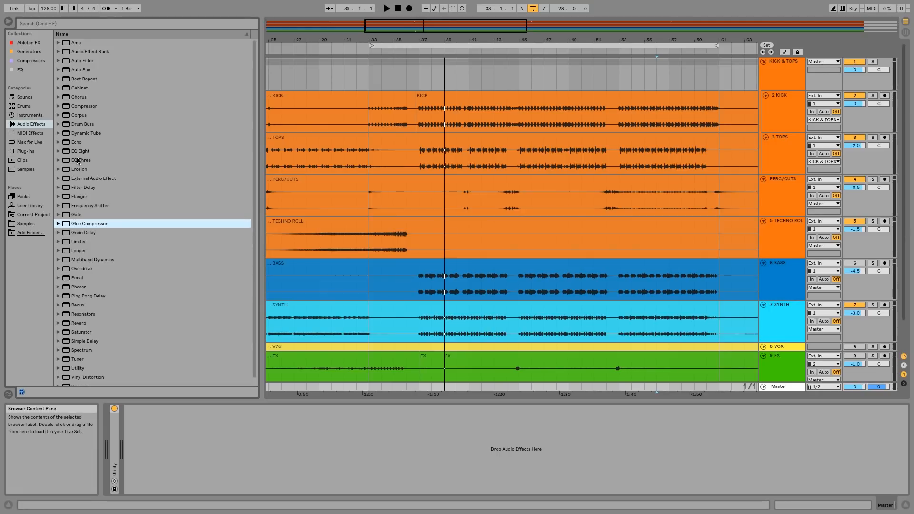
left_click(72, 107)
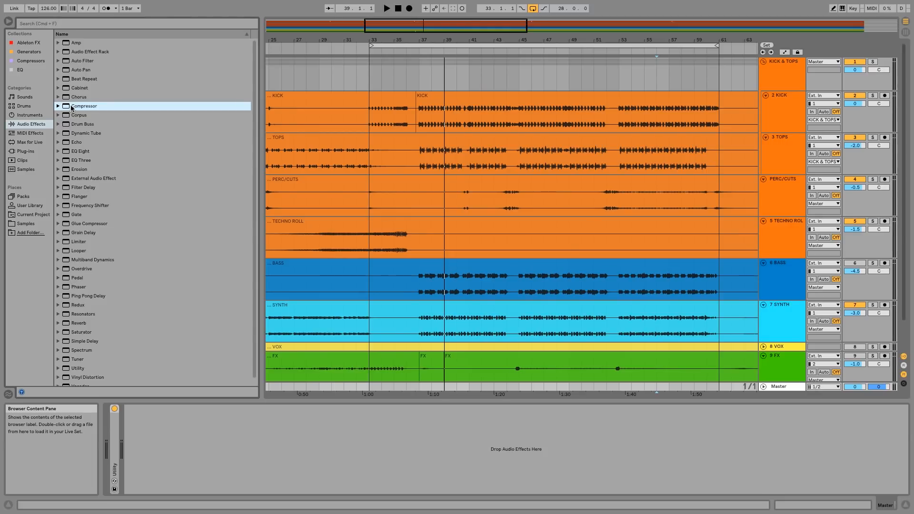
left_click(98, 265)
left_click(97, 262)
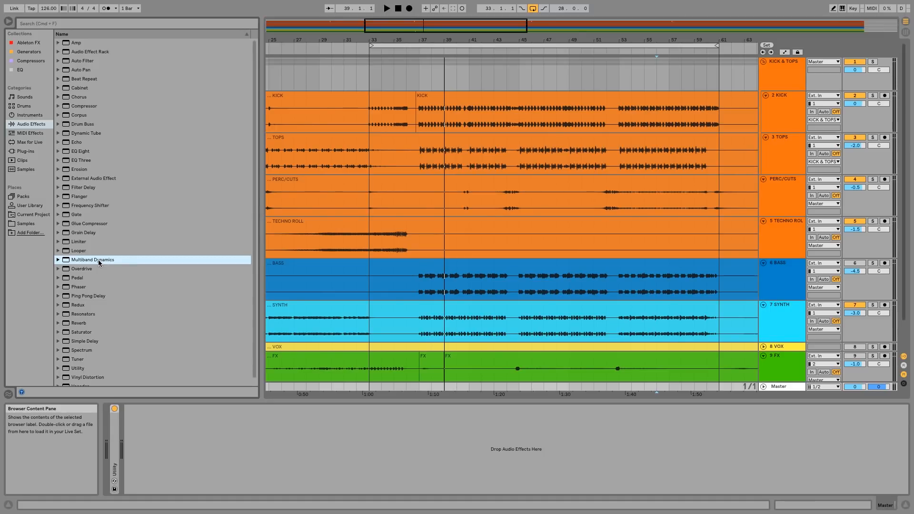
left_click(58, 259)
left_click(79, 324)
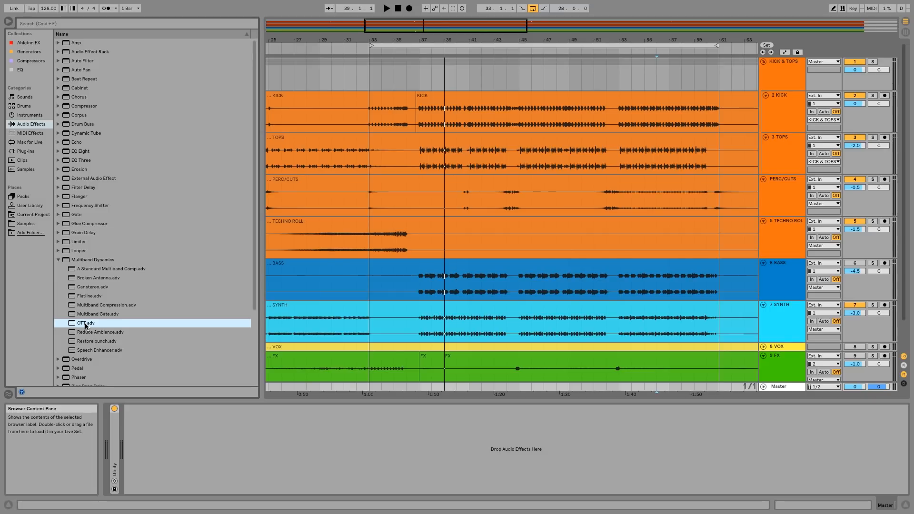
left_click(92, 309)
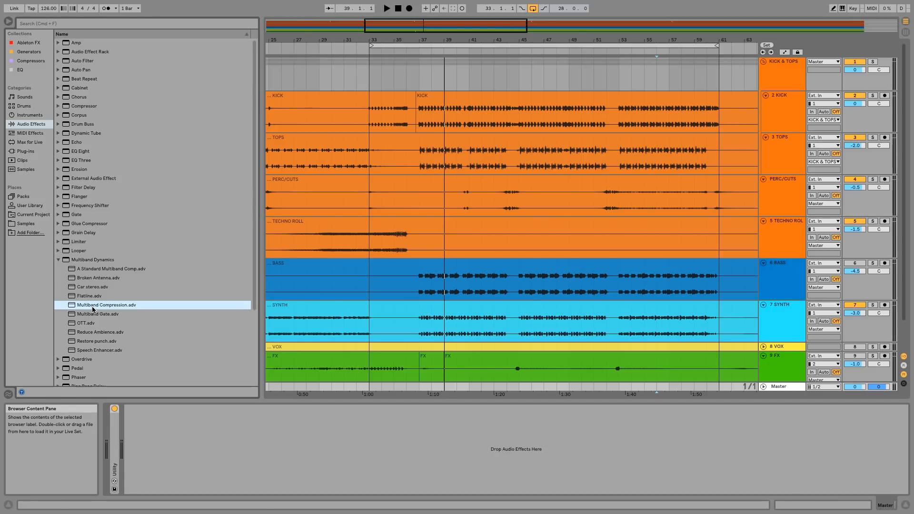
left_click(59, 261)
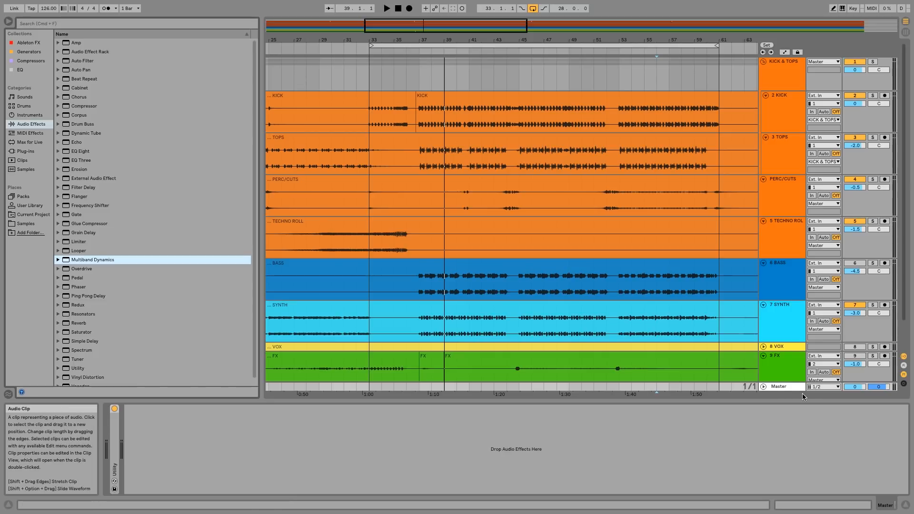
- Load the Multiband Compression preset of Multiband Dynamics onto the Master track
left_click(791, 388)
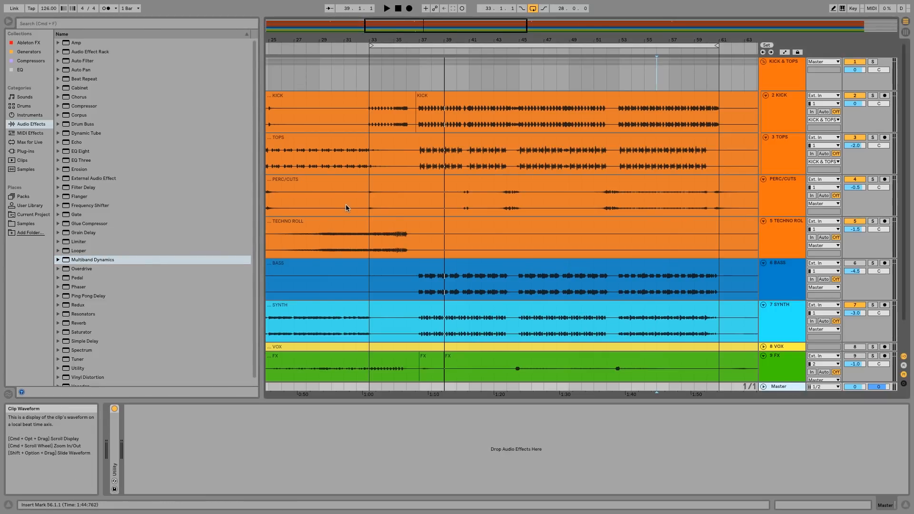
left_click(58, 260)
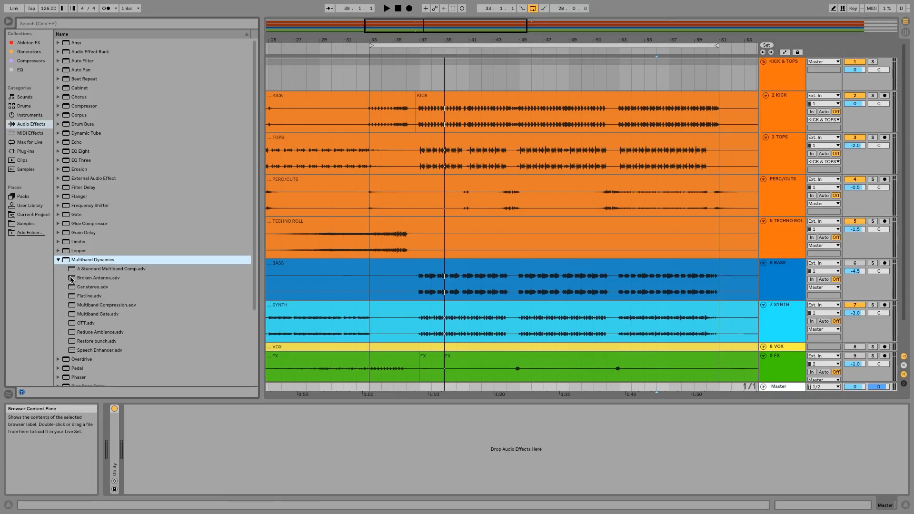
left_click(84, 305)
double_click(85, 305)
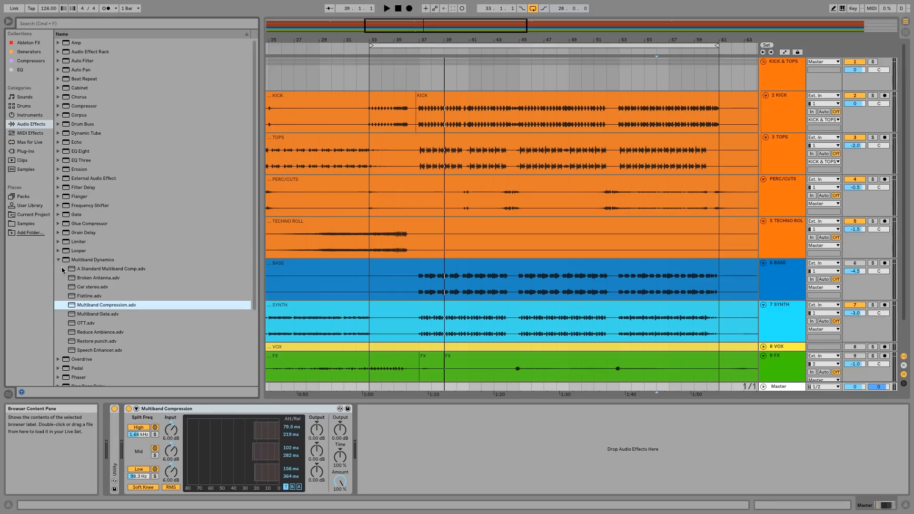
- Add a Glue Compressor after the Multiband Compression on the Master track and deactivate it
left_click(59, 259)
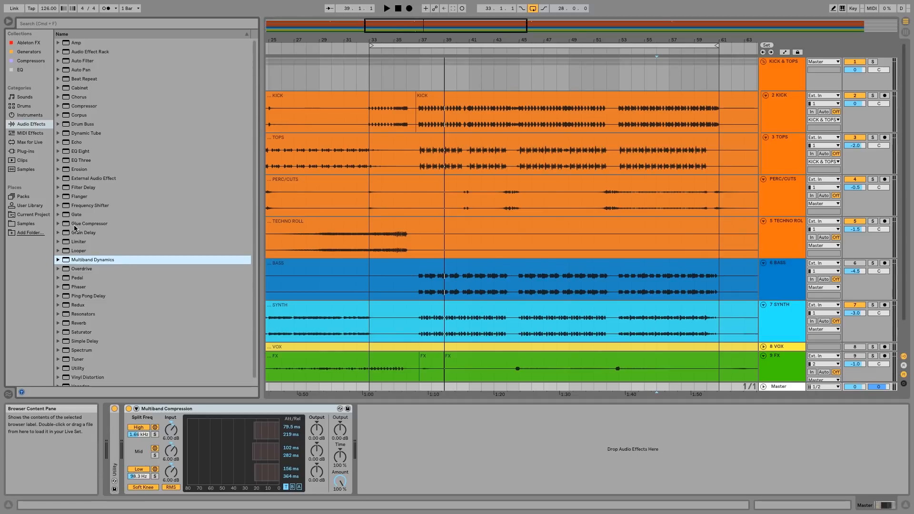
left_click_drag(89, 223, 365, 412)
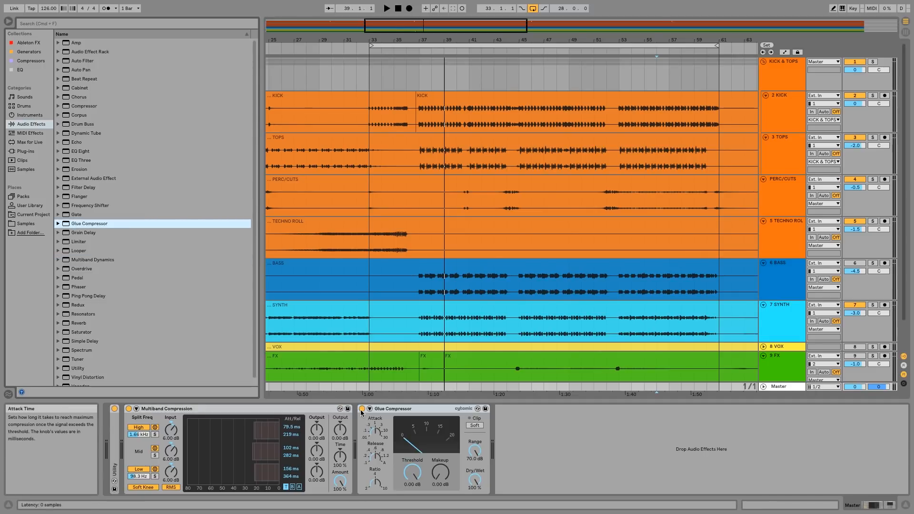
left_click(362, 409)
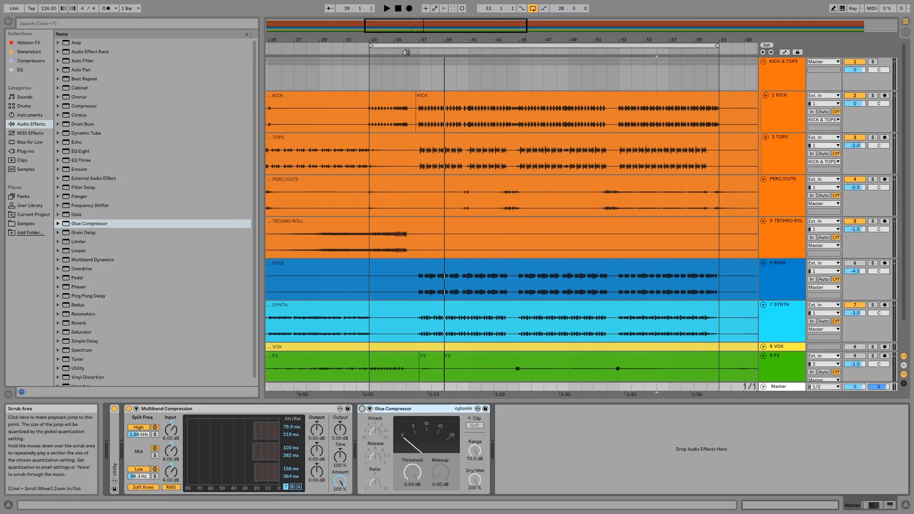
- Activate the BASS and FX tracks and start playback at about bar 34, just before the drop
left_click(854, 263)
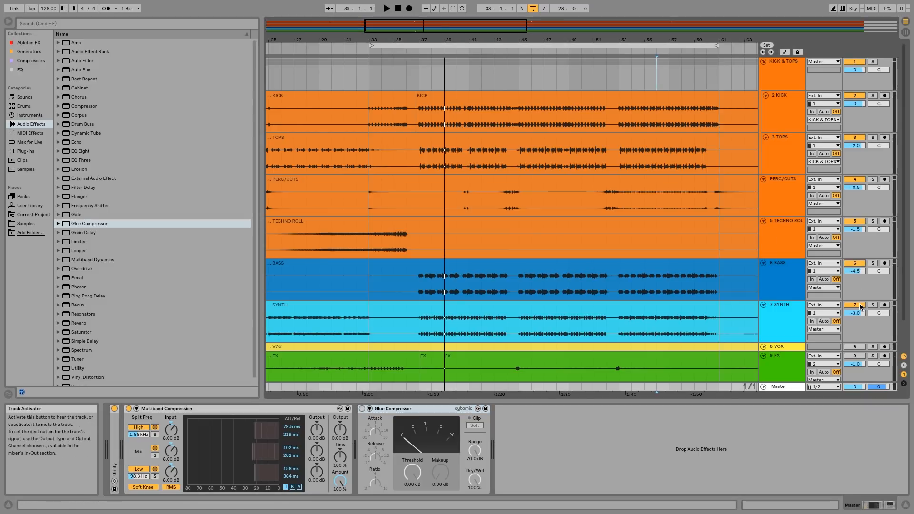
left_click(854, 357)
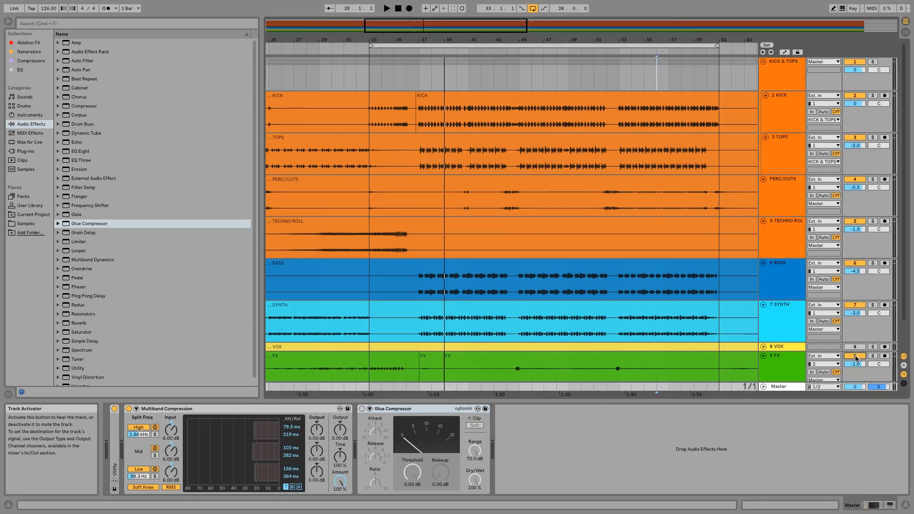
left_click(386, 51)
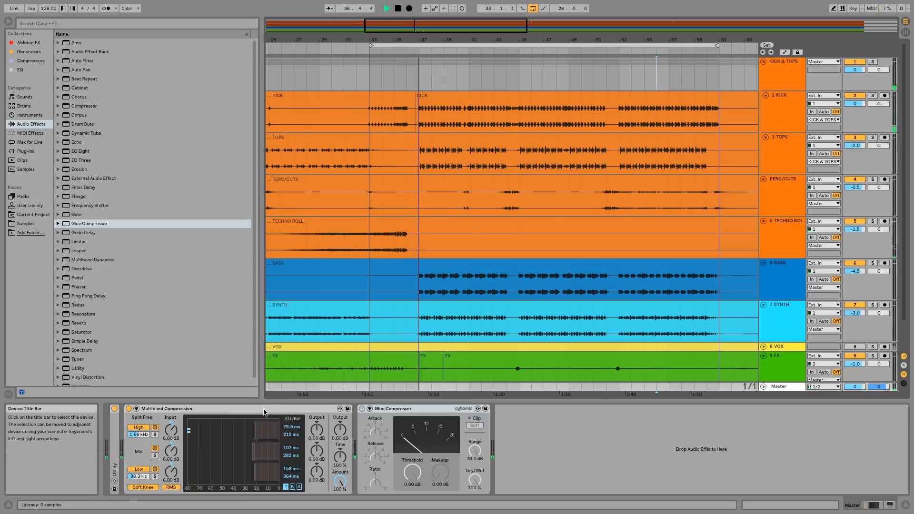
- Bypass and re-enable the Multiband Compression during playback to compare the mix with and without it
right_click(263, 409)
left_click(247, 408)
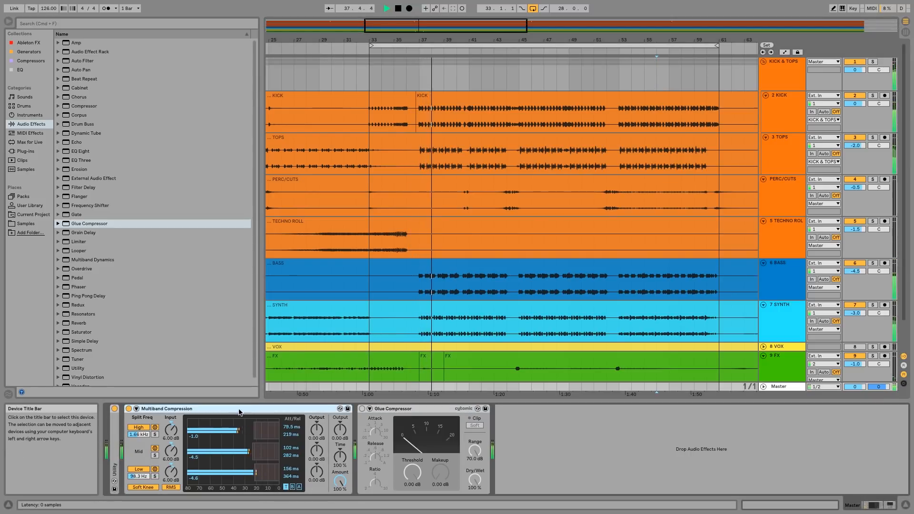
left_click(128, 408)
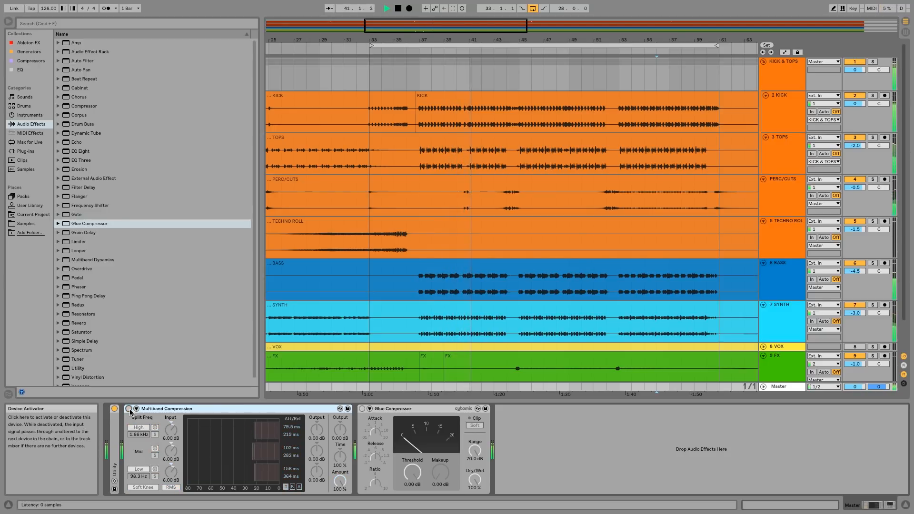
left_click(129, 408)
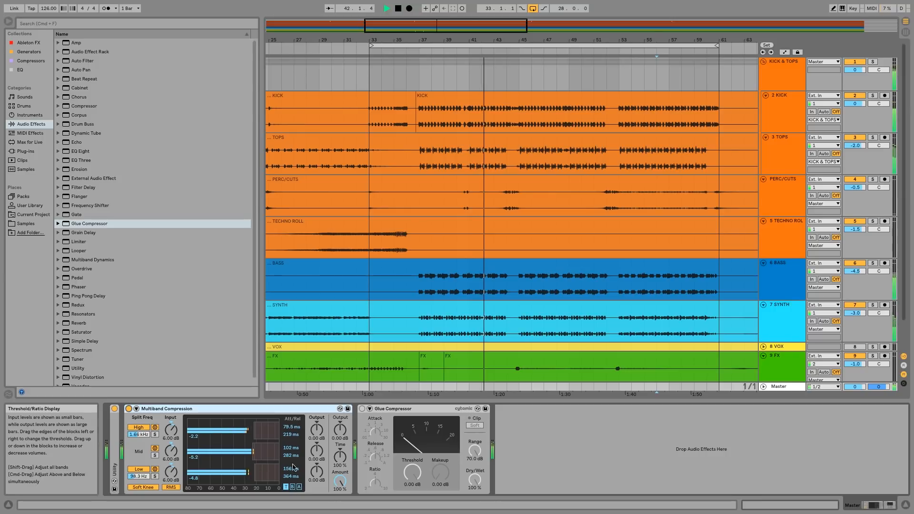
- Set the Multiband Compression's overall output to -4.00 dB, bypassing the device in between to match the levels
left_click_drag(340, 429, 340, 443)
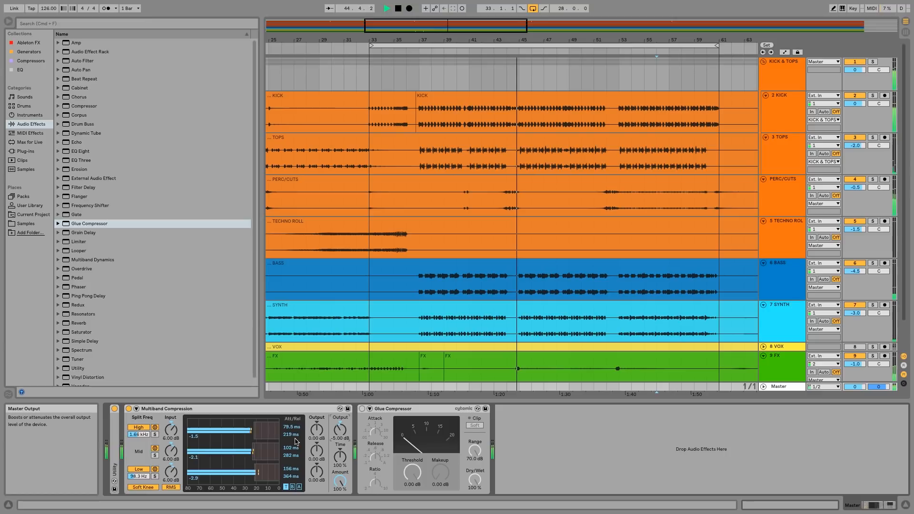
left_click(128, 410)
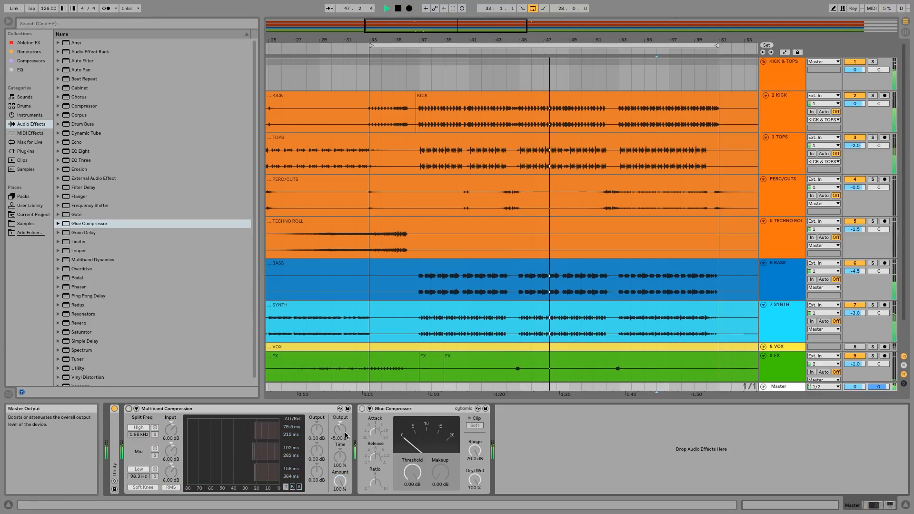
left_click_drag(343, 433, 343, 430)
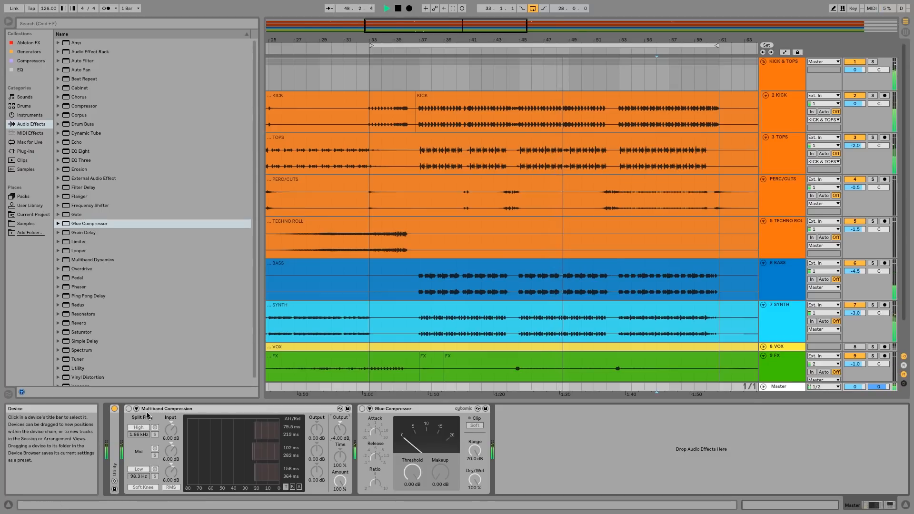
left_click(128, 409)
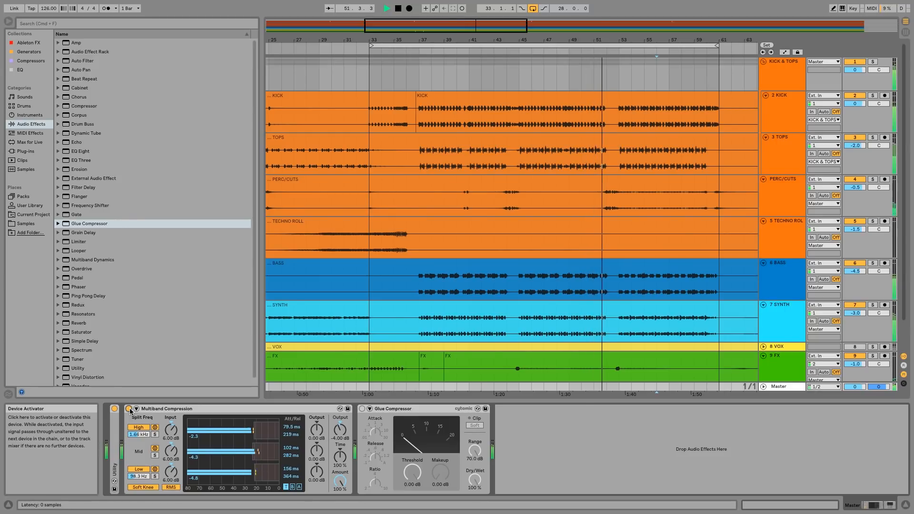
- Compare the level-matched mix with the Multiband Compression off and on once more, and stop playback
left_click(129, 409)
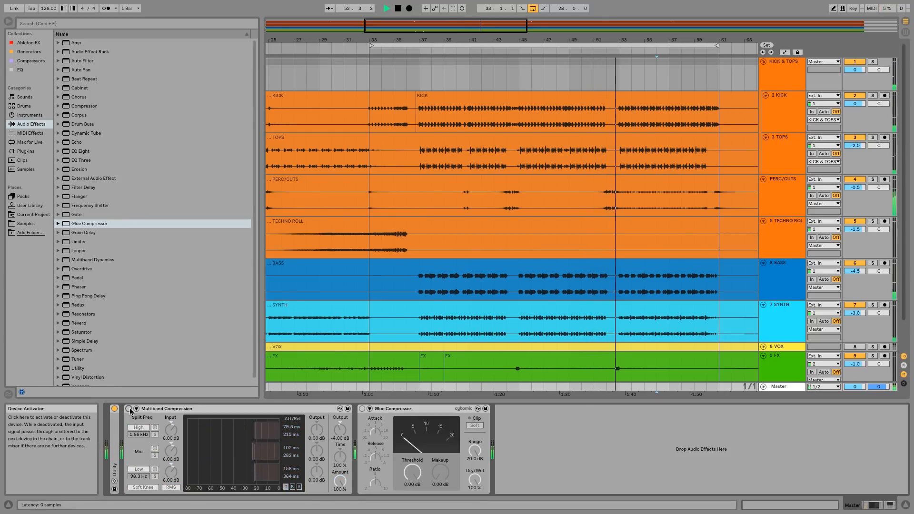
left_click(129, 409)
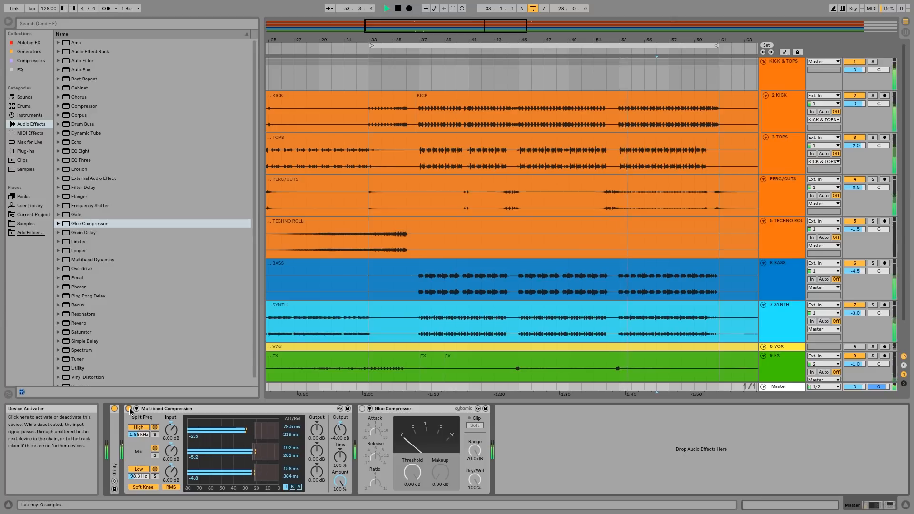
key("space")
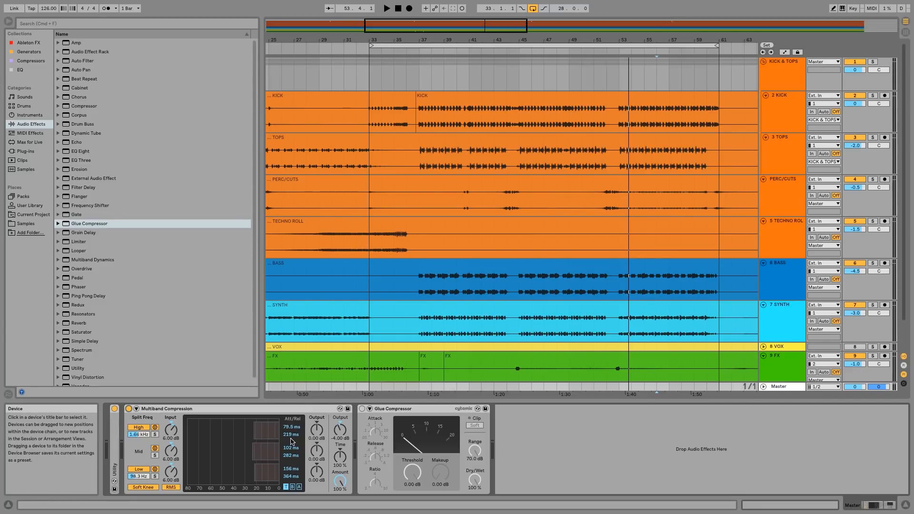
- Shorten the Multiband Compression releases to 61.7 ms high, 86.5 ms mid and 40.4 ms low, and set the low attack to 111 ms
left_click_drag(292, 434, 293, 500)
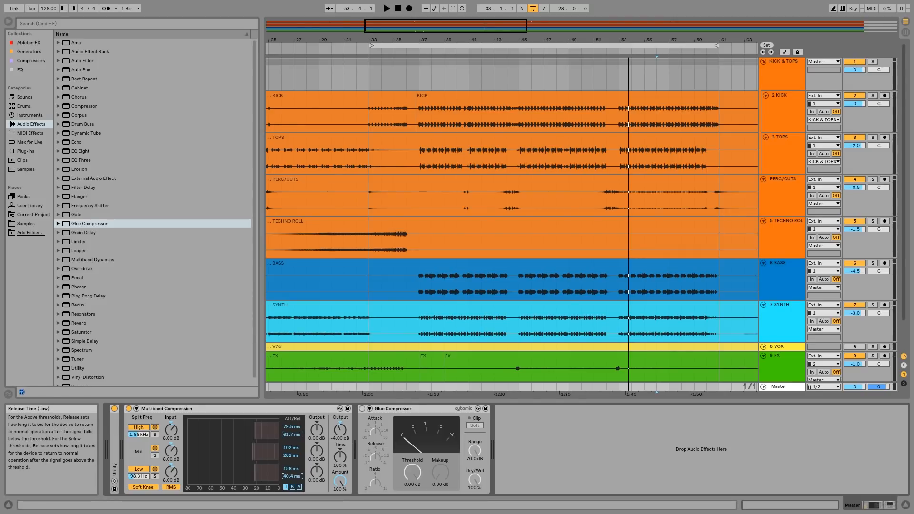
left_click_drag(291, 469, 292, 475)
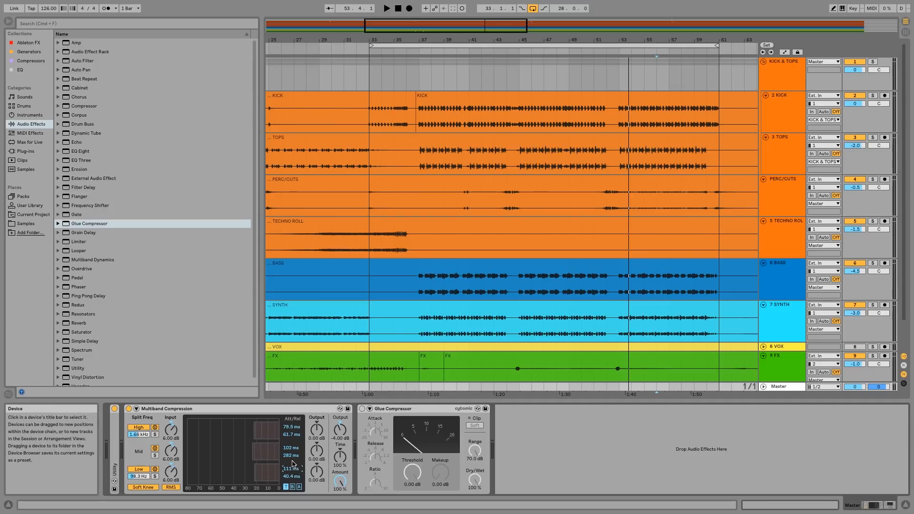
left_click_drag(292, 459, 292, 476)
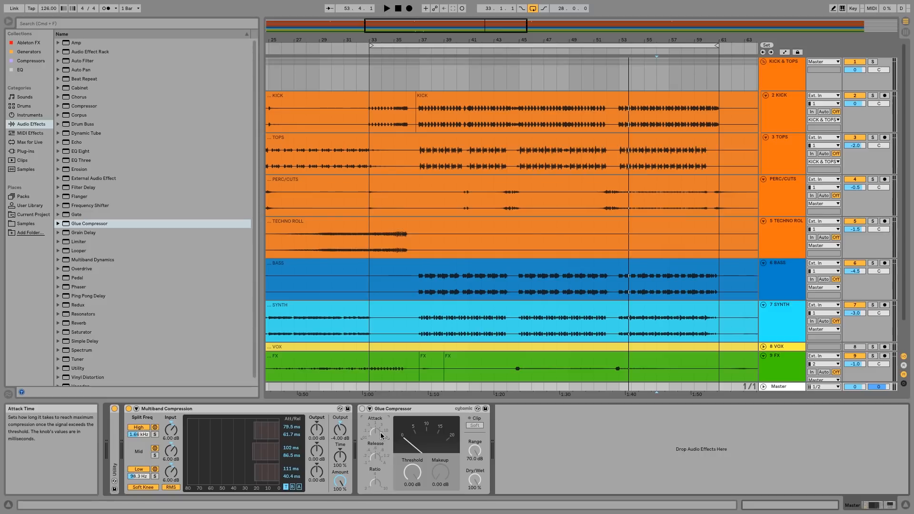
left_click_drag(380, 434, 381, 433)
left_click_drag(374, 461, 374, 462)
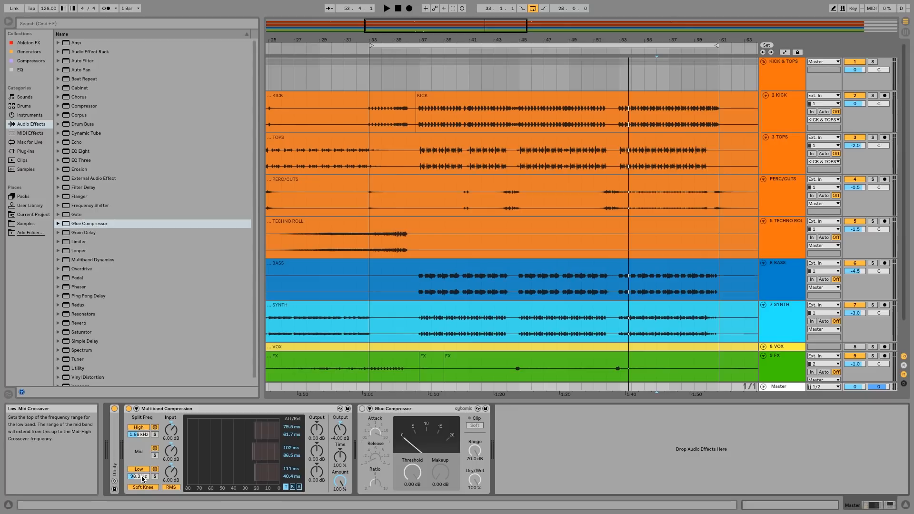
- Play the arrangement from bar 35 and solo the low band of the Master track's Multiband Compression
left_click(393, 59)
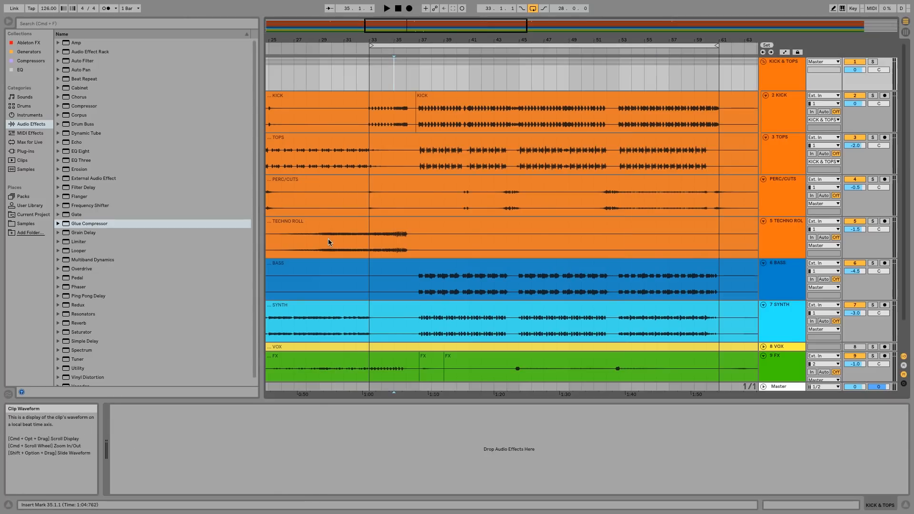
key("space")
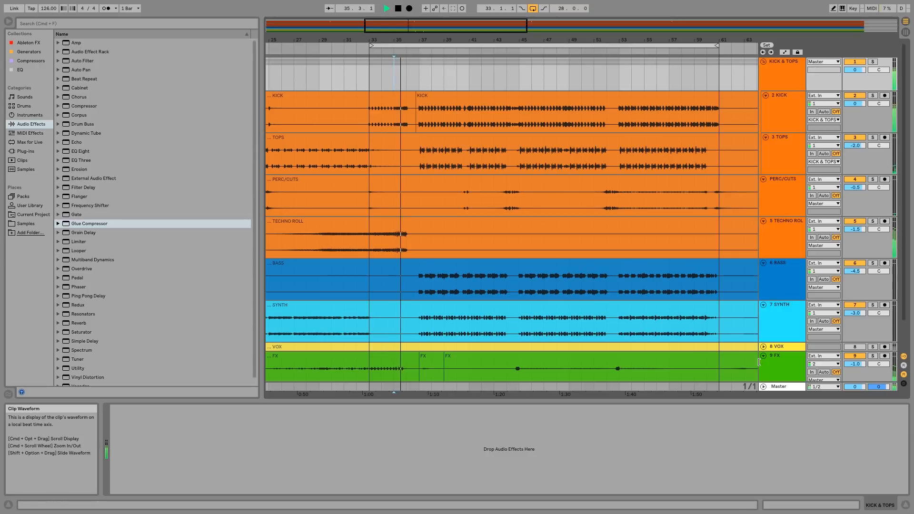
left_click(779, 385)
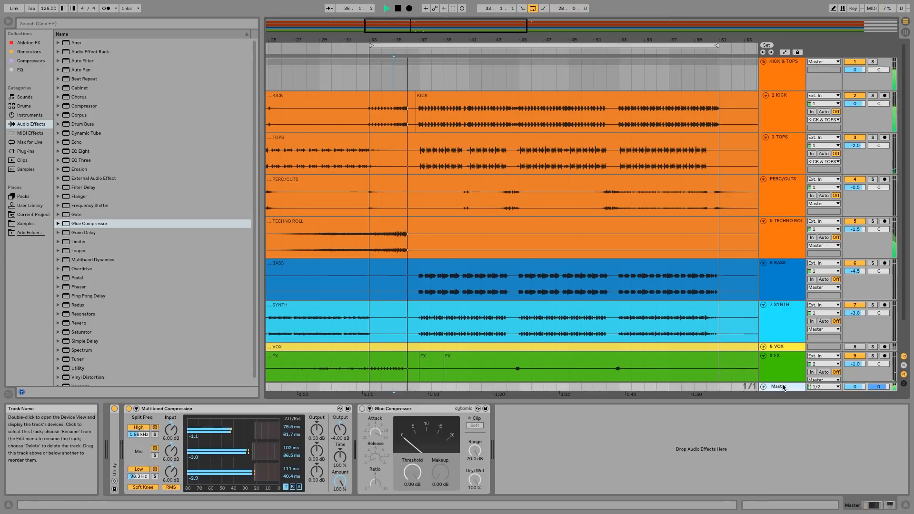
left_click(155, 476)
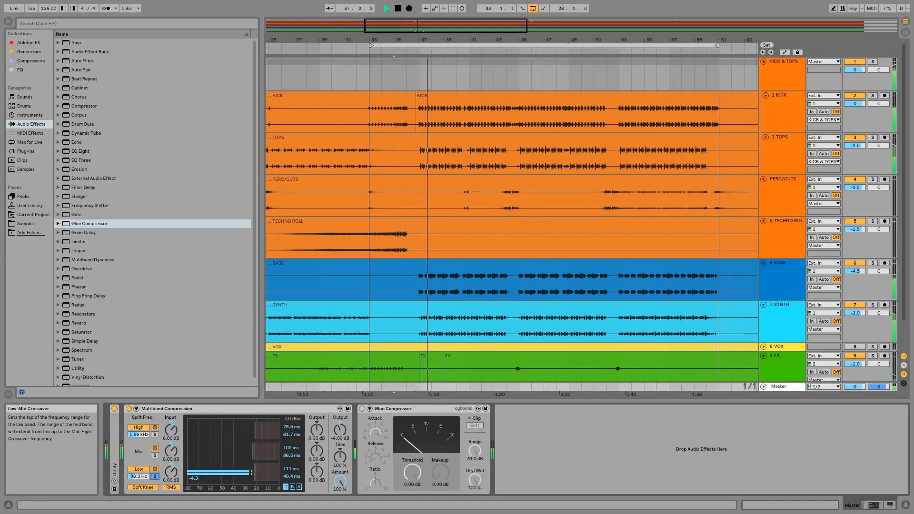
- Raise the Multiband Compression's low-mid crossover to 163 Hz and set the low band's attack to 67.1 ms and release to 20.5 ms
mouse_move(138, 477)
left_mouse_down()
mouse_move(138, 469)
mouse_move(146, 477)
left_mouse_up()
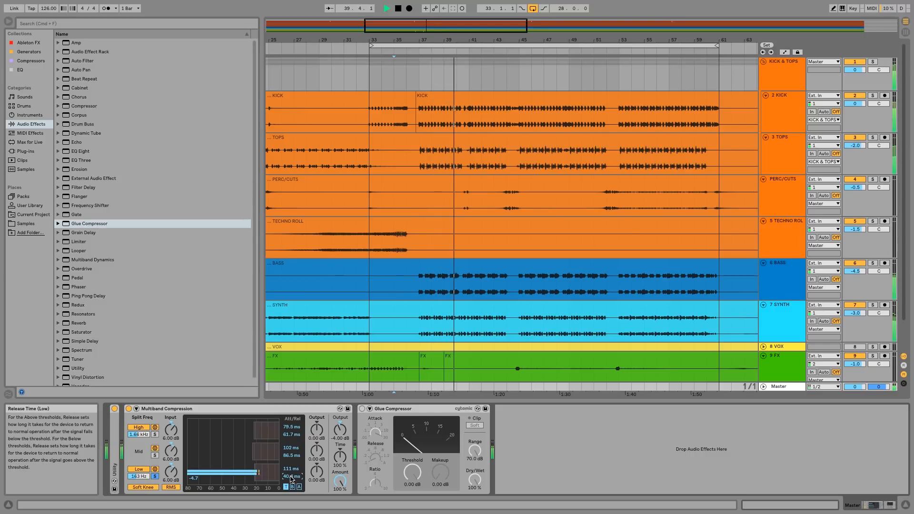
left_click_drag(291, 469, 291, 474)
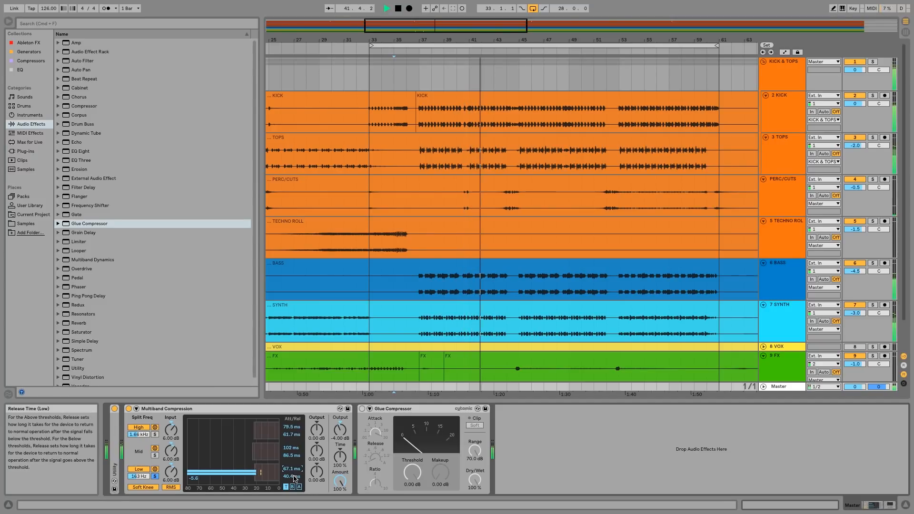
left_click_drag(292, 476, 291, 484)
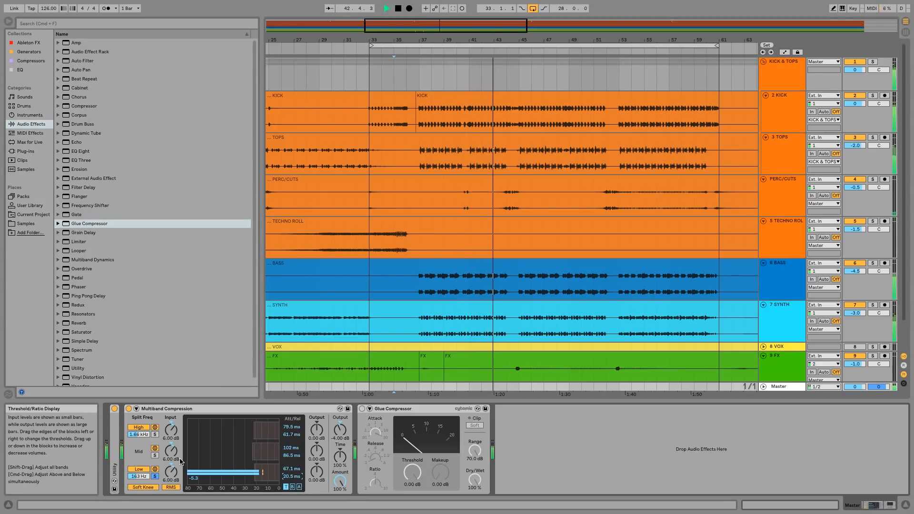
- Solo the mid band to set the mid-high crossover to 3.25 kHz, the mid attack to 73.0 ms and the mid release to 44.0 ms
left_click(155, 455)
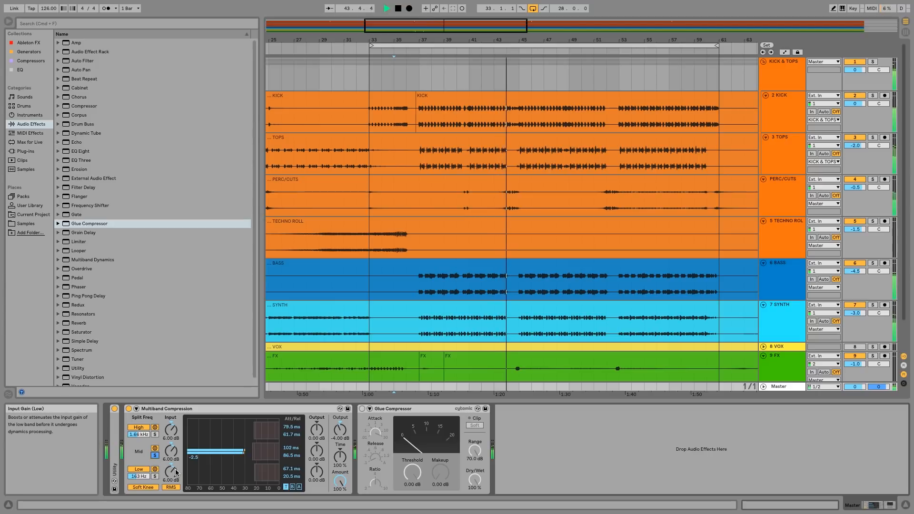
left_click_drag(138, 434, 139, 416)
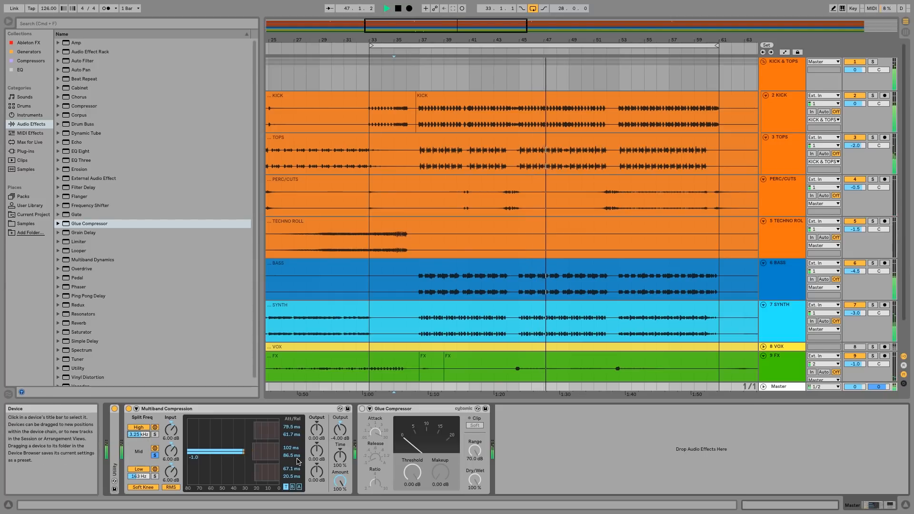
left_click_drag(291, 451, 293, 467)
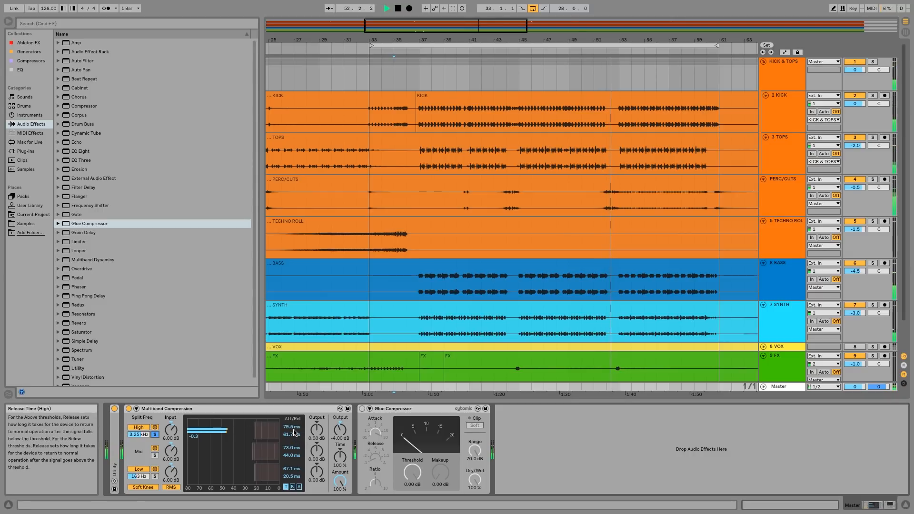
- Set the high band's attack to 4.49 ms and release to 28.8 ms, unsolo it, and raise its output gain to 0.20 dB
mouse_move(293, 427)
left_mouse_down()
mouse_move(293, 461)
mouse_move(295, 442)
left_mouse_up()
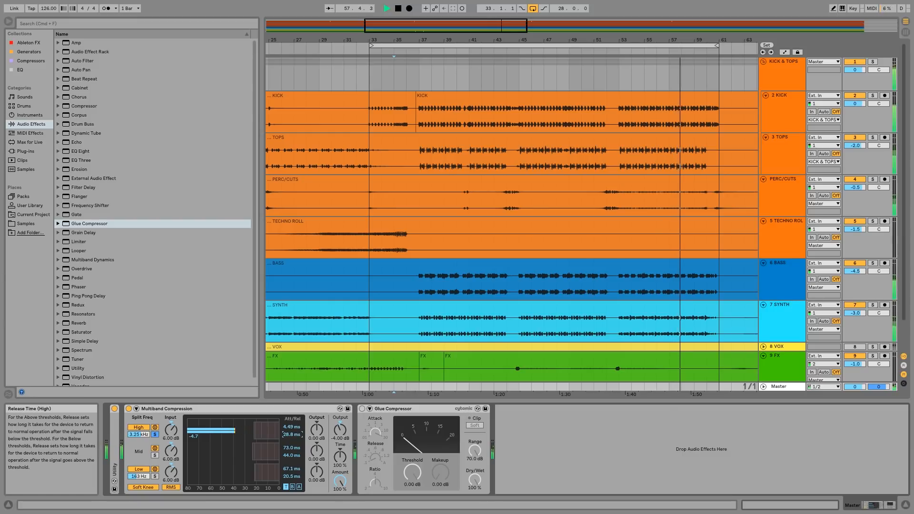
left_click(154, 435)
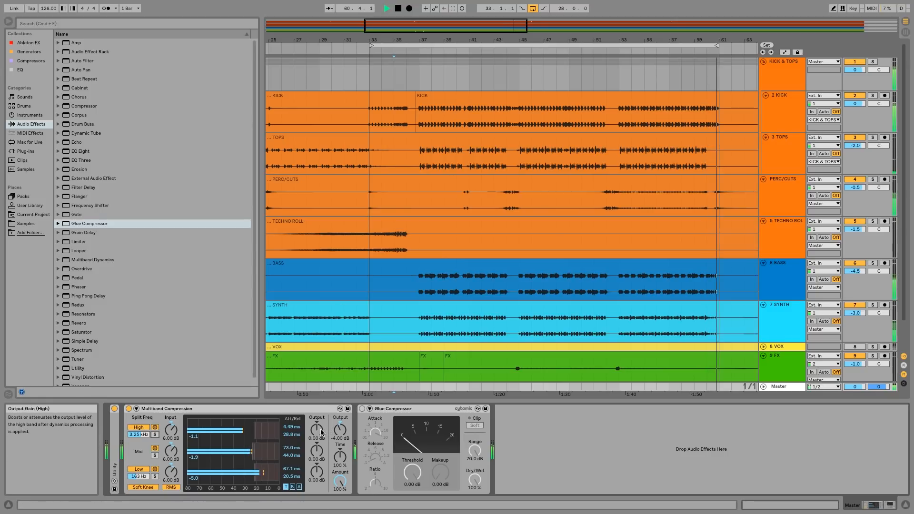
left_click_drag(317, 429, 316, 426)
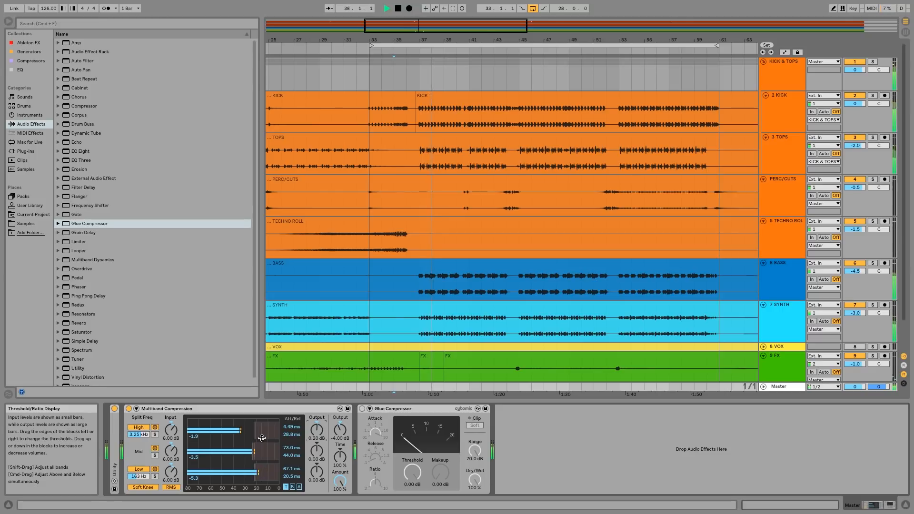
- Stop playback and set the high band's Above threshold to -23.1 dB and its ratio to 1:2.06
left_click(292, 486)
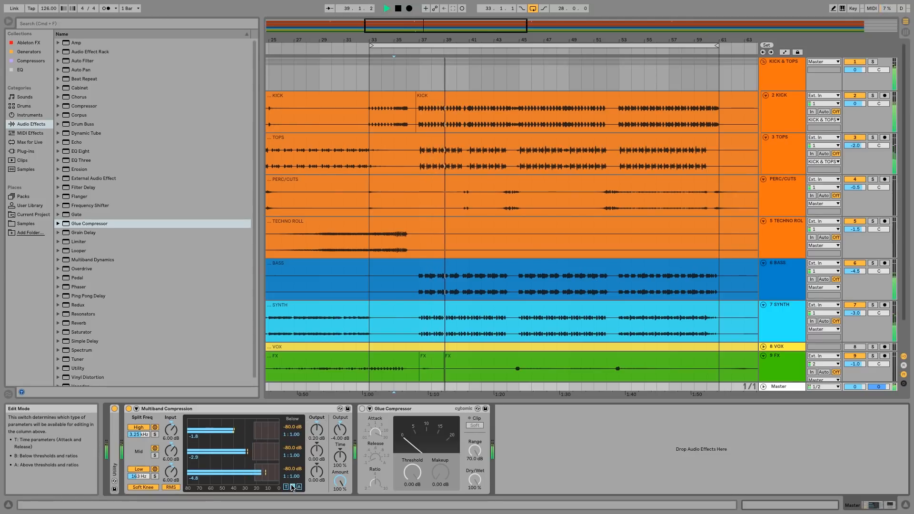
left_click(299, 487)
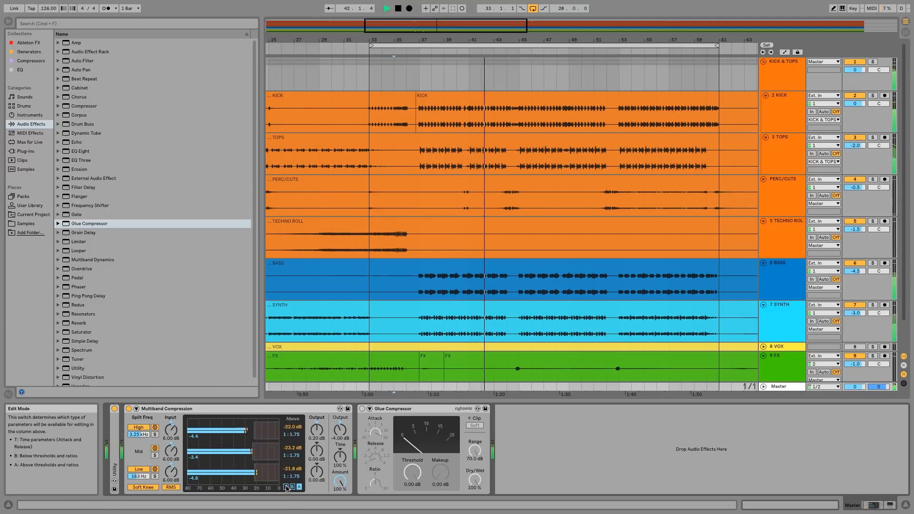
key("space")
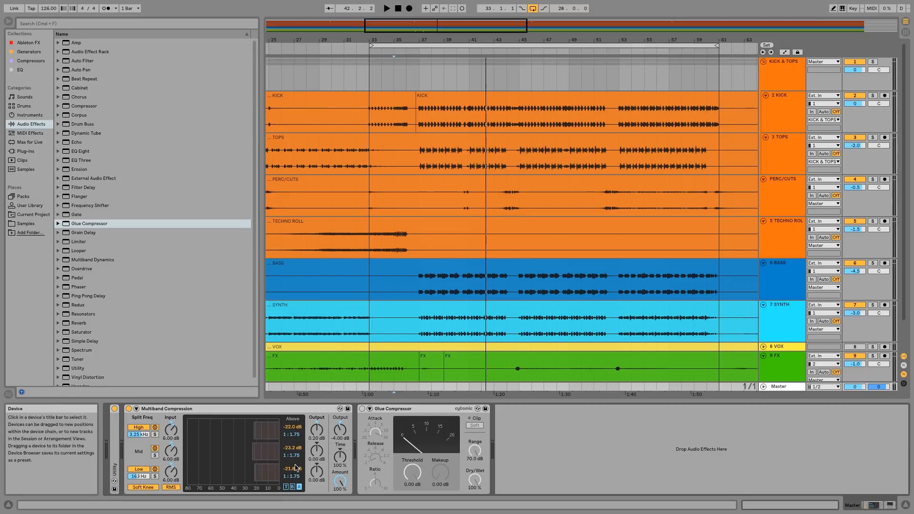
left_click(292, 427)
left_click_drag(298, 439, 299, 443)
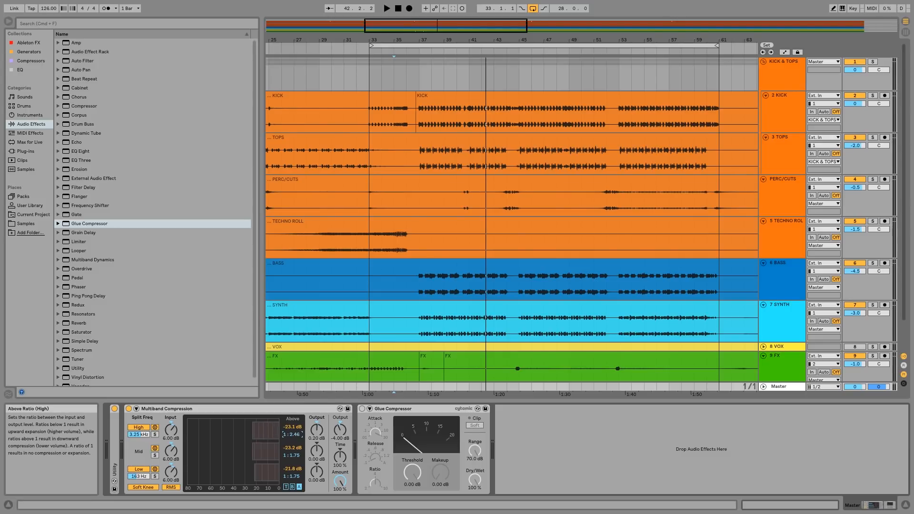
left_click_drag(291, 434, 292, 426)
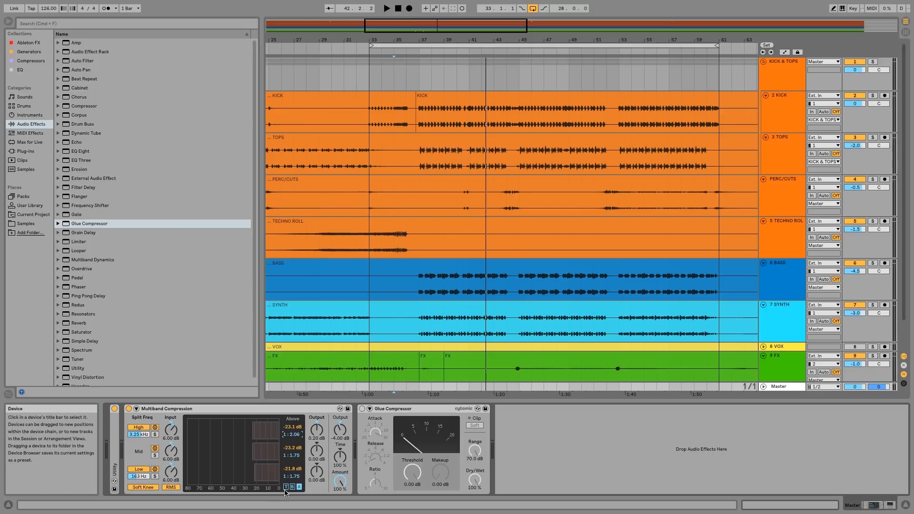
left_click(285, 488)
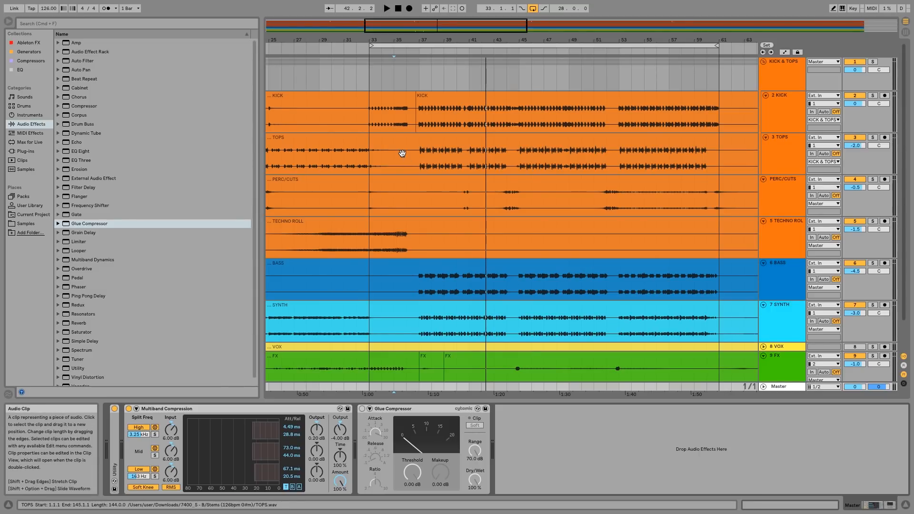
- Play the arrangement from bar 35, compare the mix with the Multiband Compression off and on, and stop playback
left_click(396, 55)
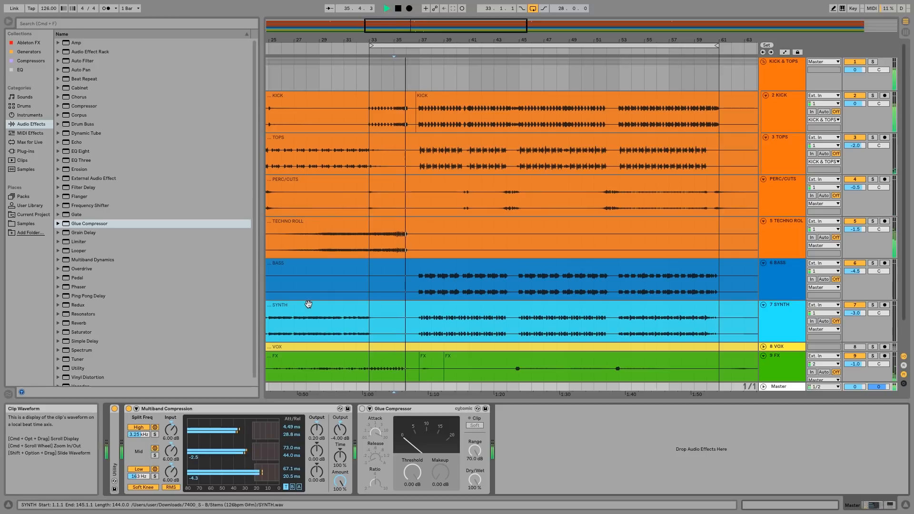
left_click(128, 409)
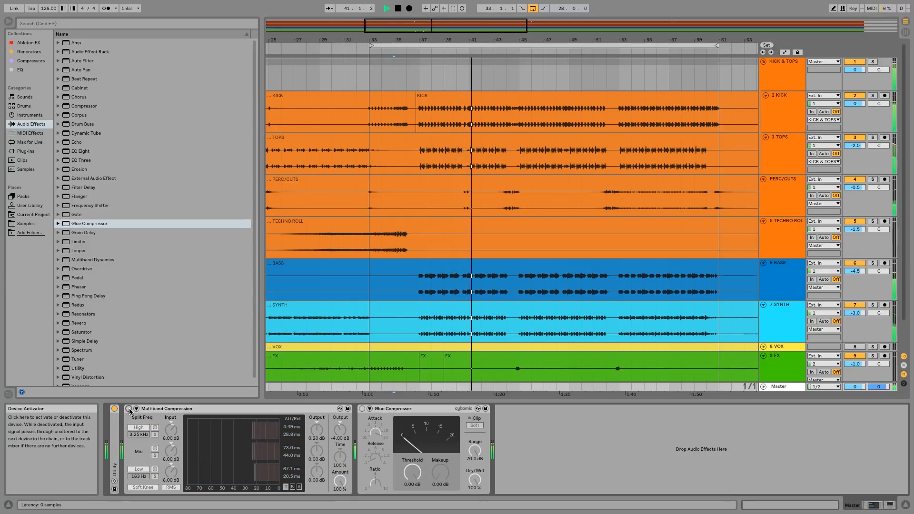
left_click(129, 409)
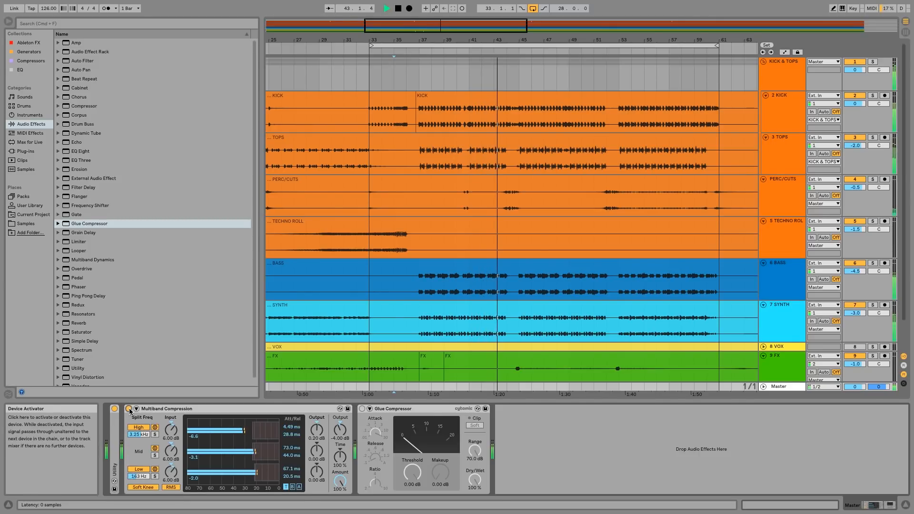
key("space")
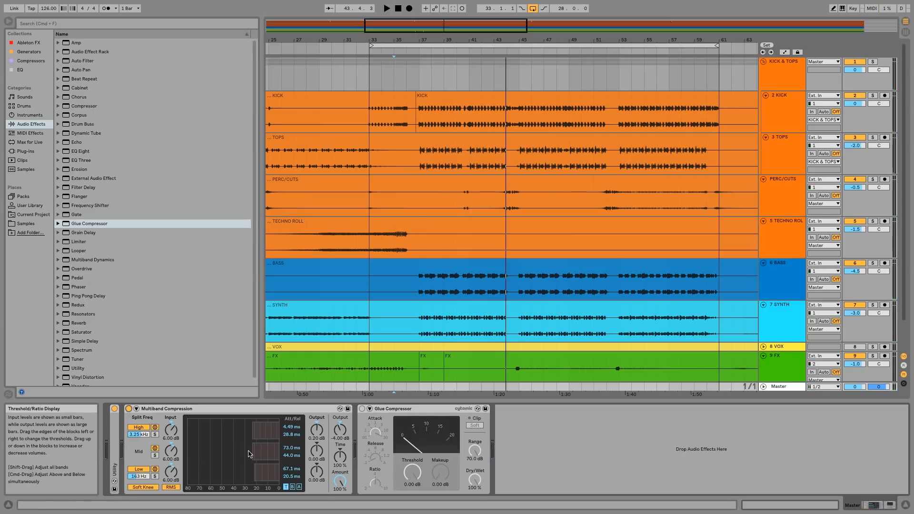
- Set the low band's Above threshold to -20.6 dB and its output gain to 0.30 dB
left_click(299, 487)
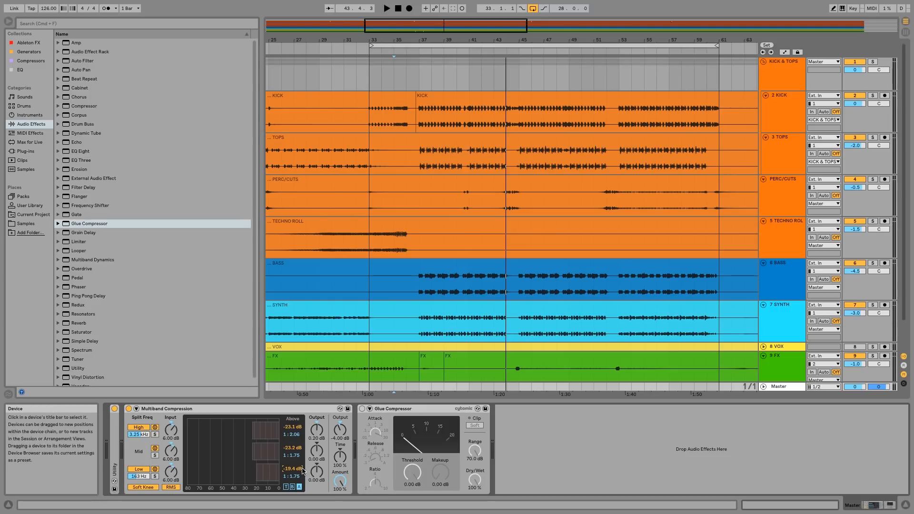
left_click_drag(292, 469, 292, 473)
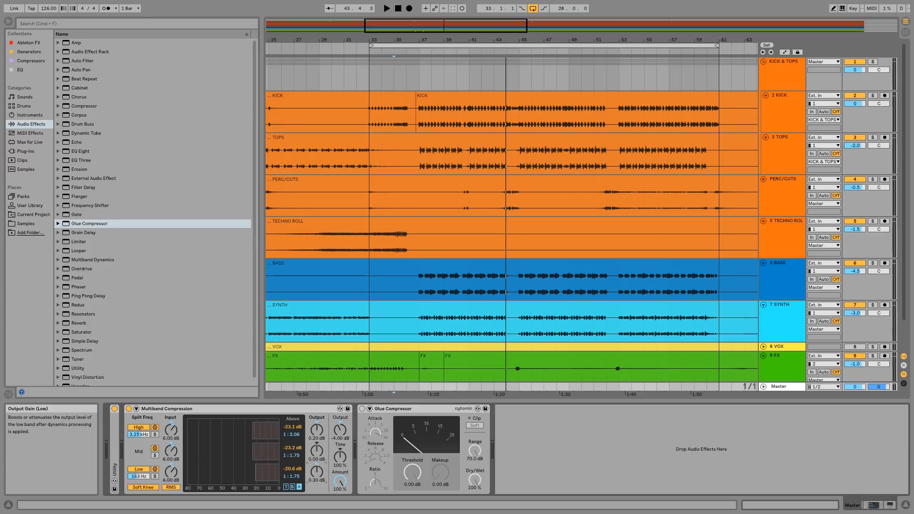
left_click(285, 487)
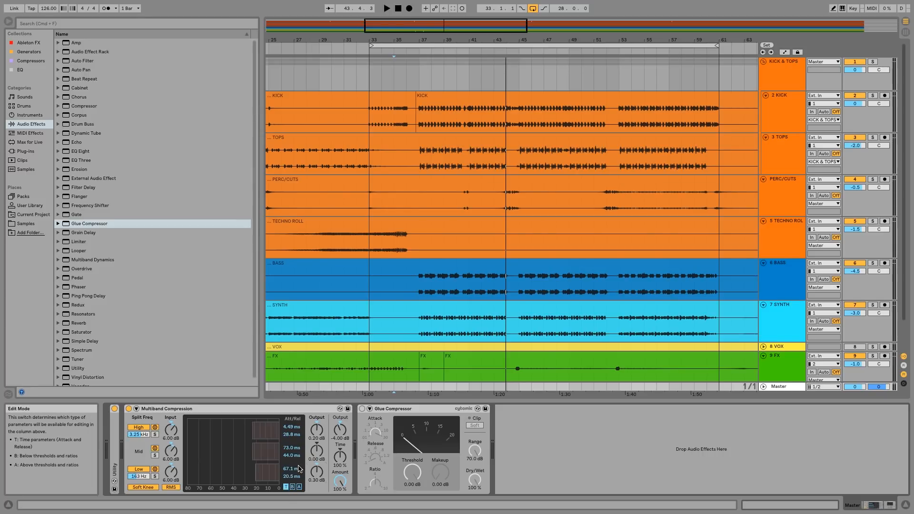
- Collapse the Multiband Compression device, activate the Glue Compressor, and set its ratio to 4
double_click(308, 407)
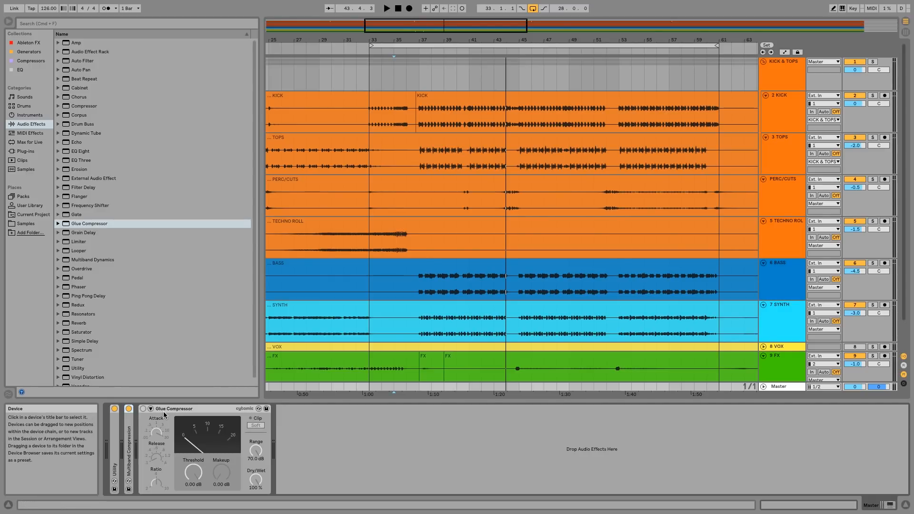
left_click(144, 409)
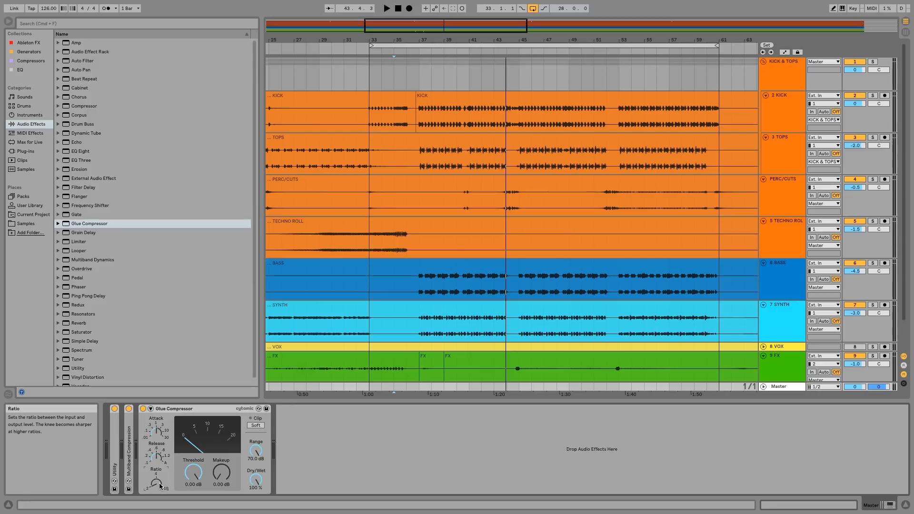
left_click_drag(159, 484, 159, 468)
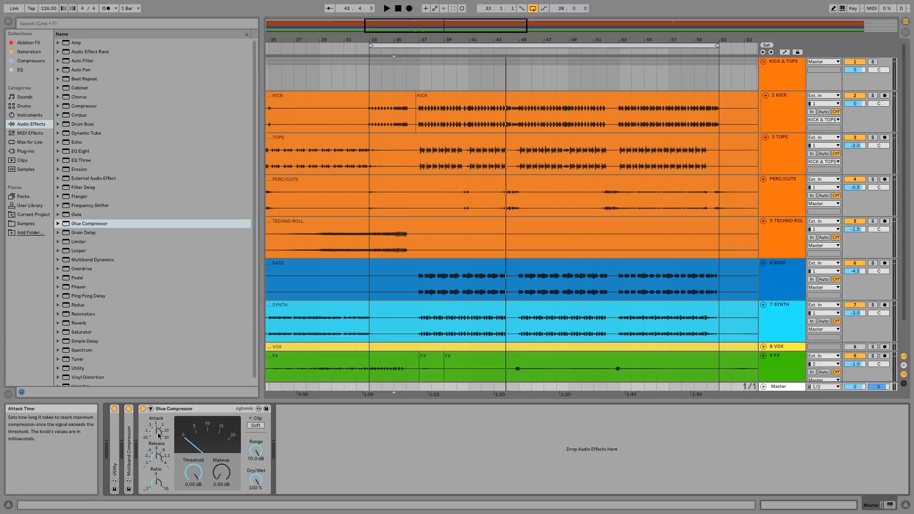
- Try faster and slower Glue Compressor attacks, set its threshold to -9.52 dB, and enable Soft clipping
left_click_drag(158, 434, 158, 407)
left_click_drag(156, 432, 156, 452)
left_click_drag(193, 472, 193, 486)
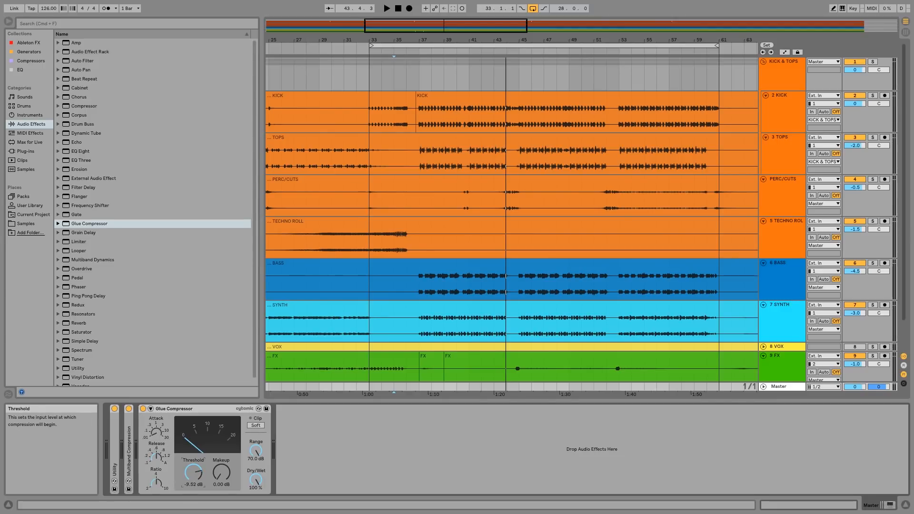
left_click_drag(157, 437, 158, 418)
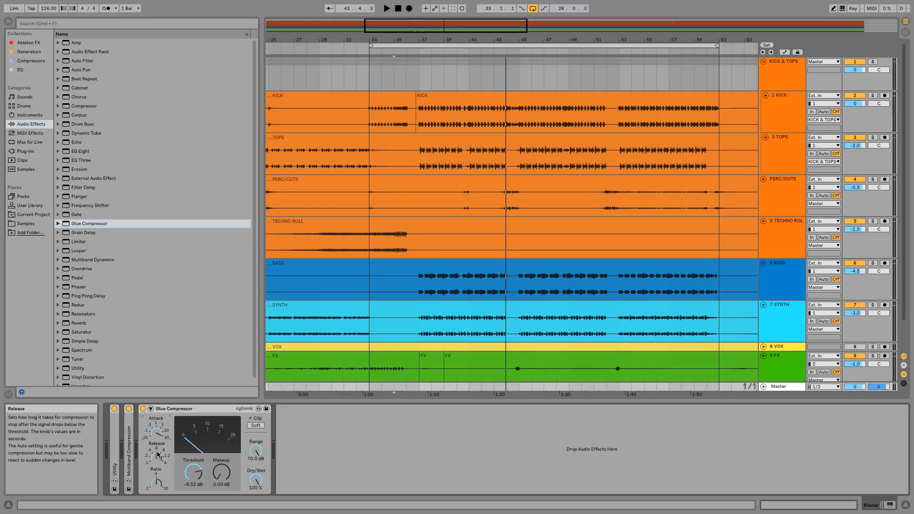
left_click(259, 426)
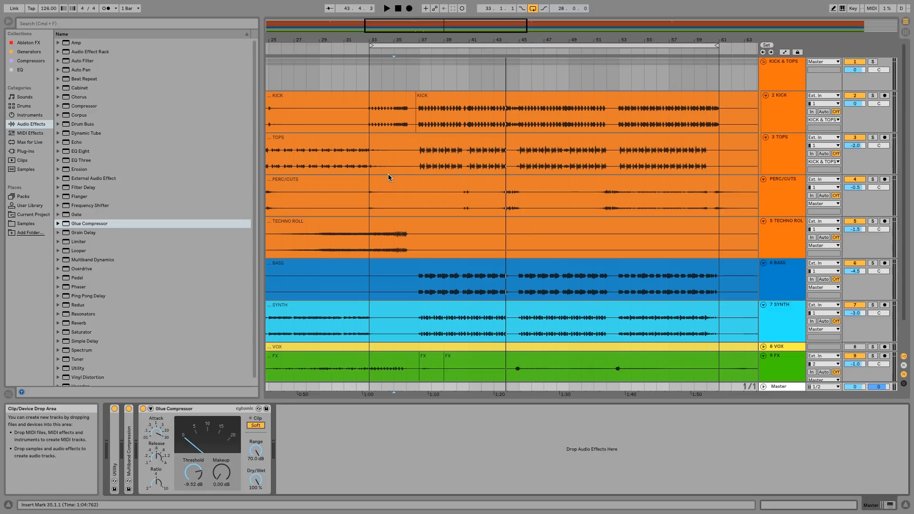
- Play from bar 35 while lowering the Glue Compressor's threshold to -18.1 dB and adjusting its attack, and stop playback
left_click(401, 51)
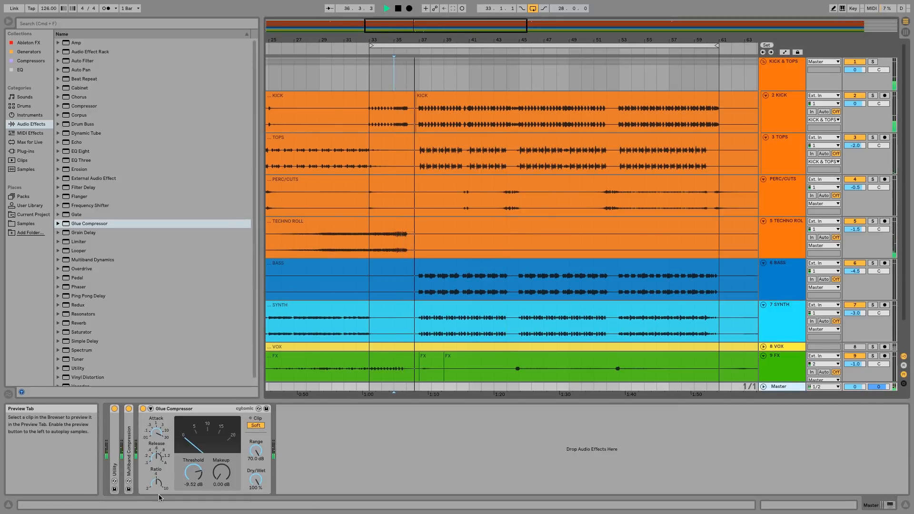
left_click_drag(193, 472, 193, 506)
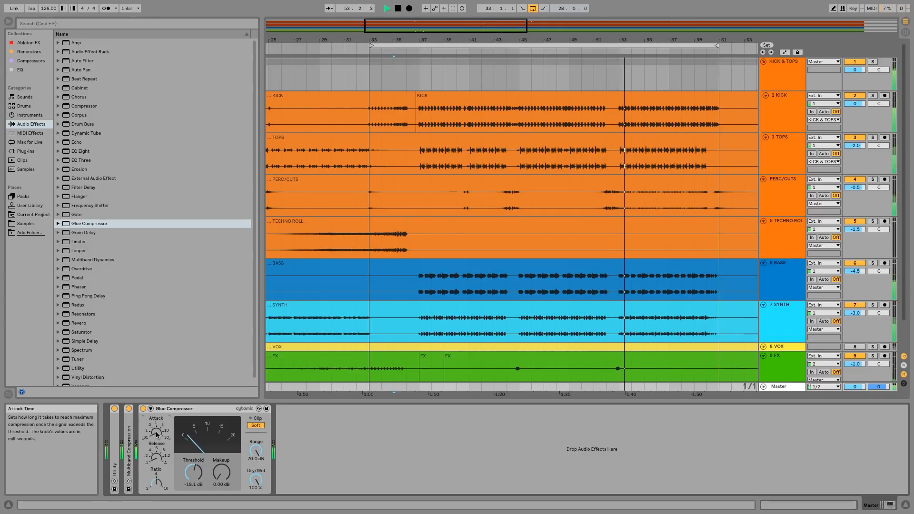
left_click_drag(156, 431, 155, 424)
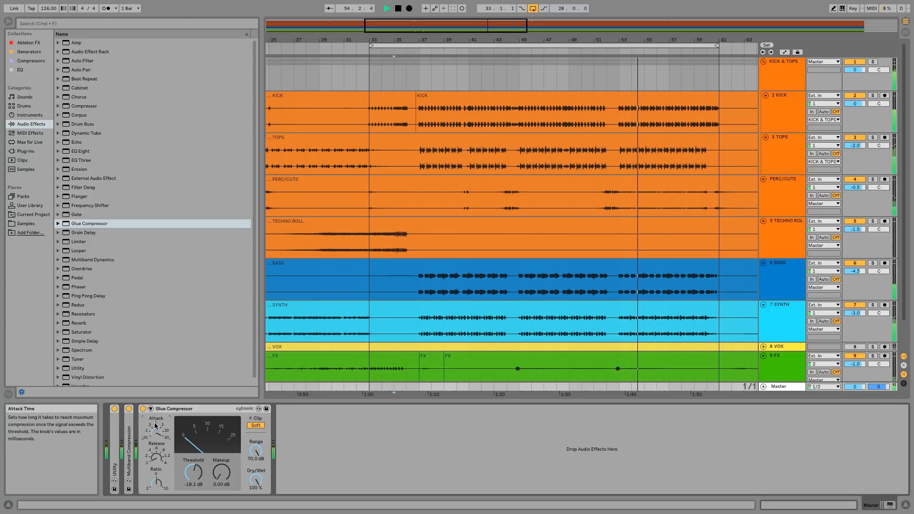
key("space")
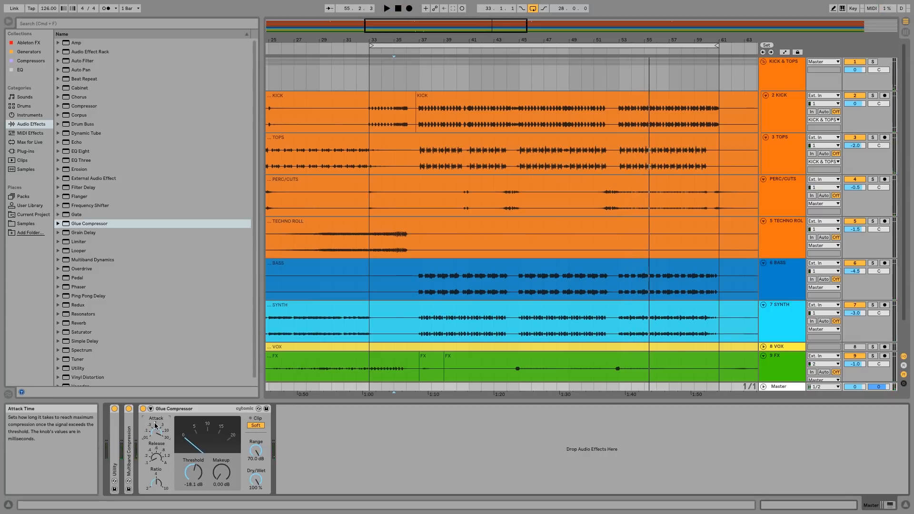
- Readjust the Glue Compressor's attack and lower its Dry/Wet mix to 45 % during playback
left_click_drag(155, 425, 153, 434)
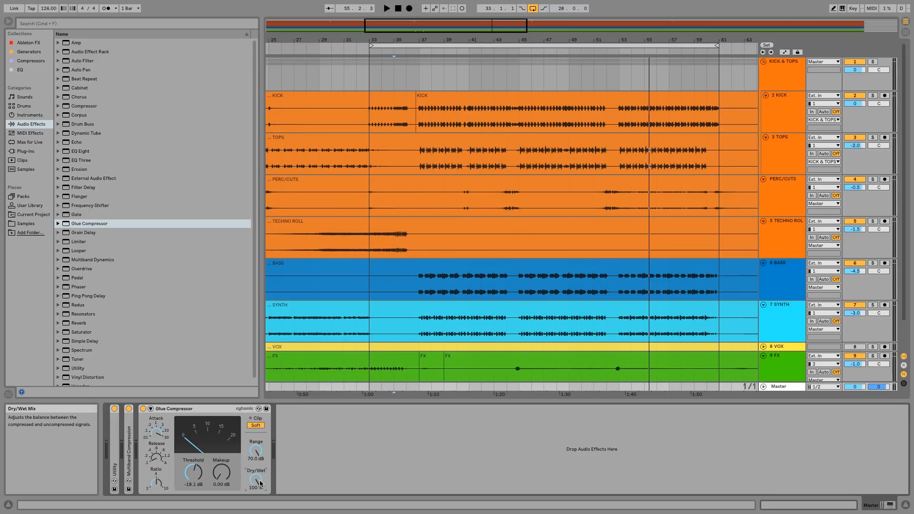
key("space")
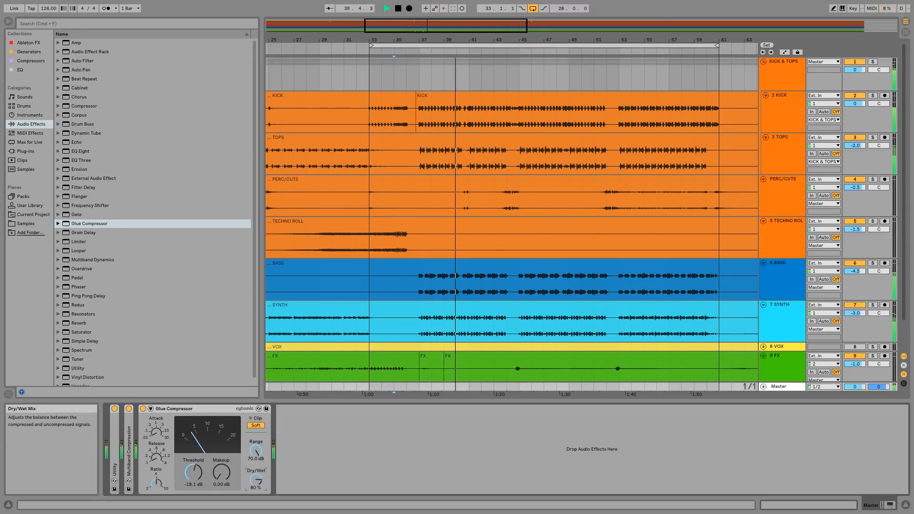
left_click_drag(255, 479, 255, 494)
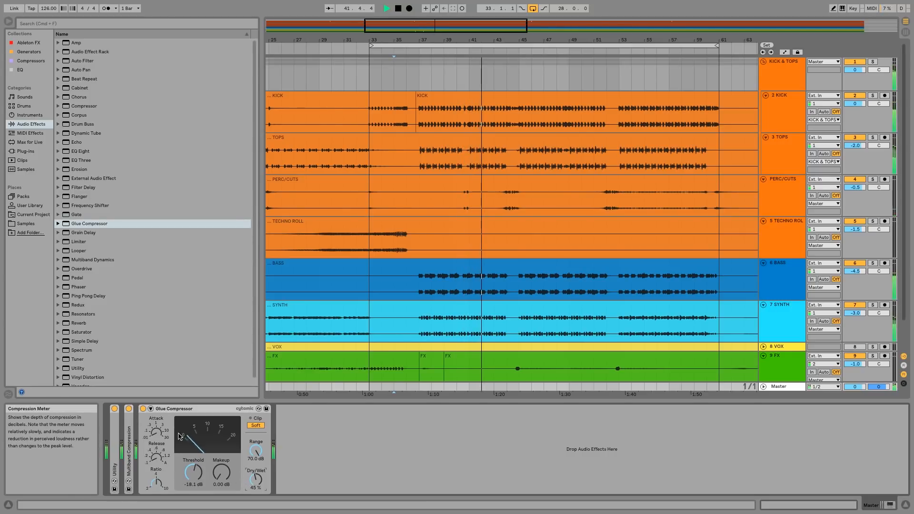
- Raise the Glue Compressor's makeup gain in stages to 3.02 dB during playback, comparing the device bypassed and active
left_click(142, 408)
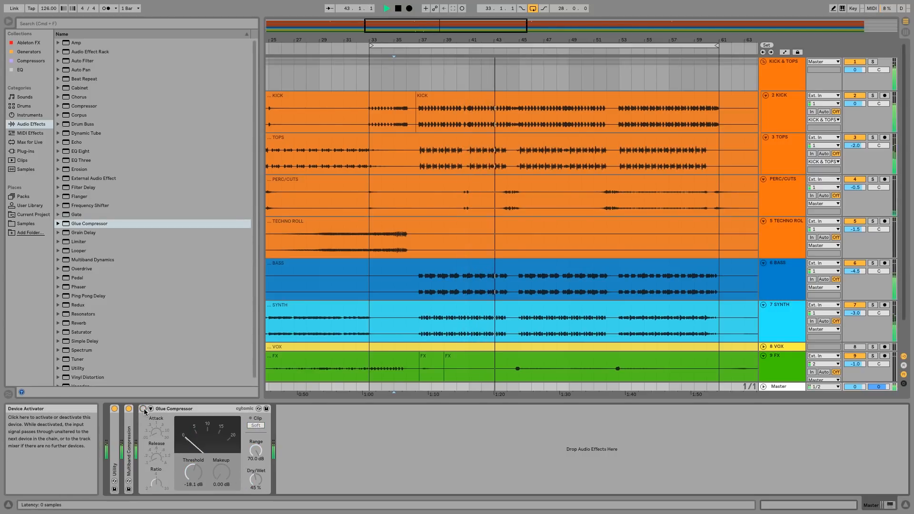
left_click_drag(220, 473, 221, 466)
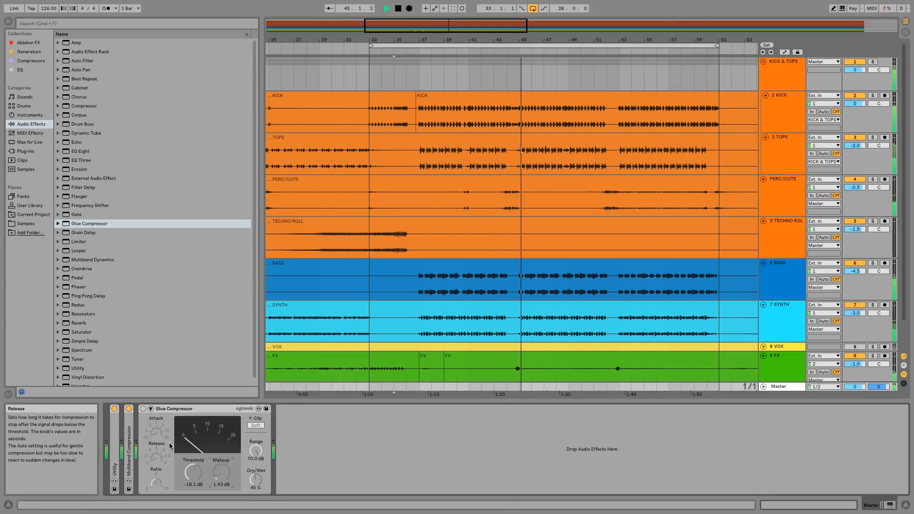
left_click(143, 408)
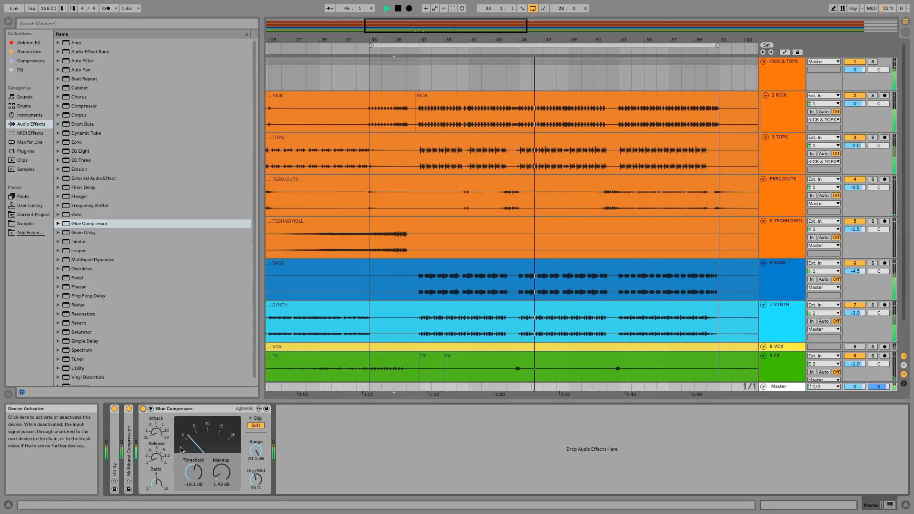
left_click_drag(221, 472, 221, 467)
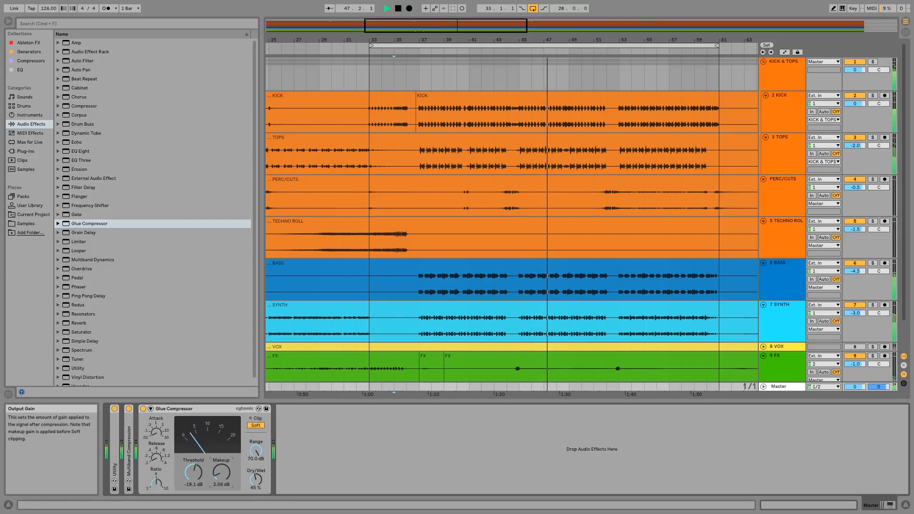
right_click(210, 409)
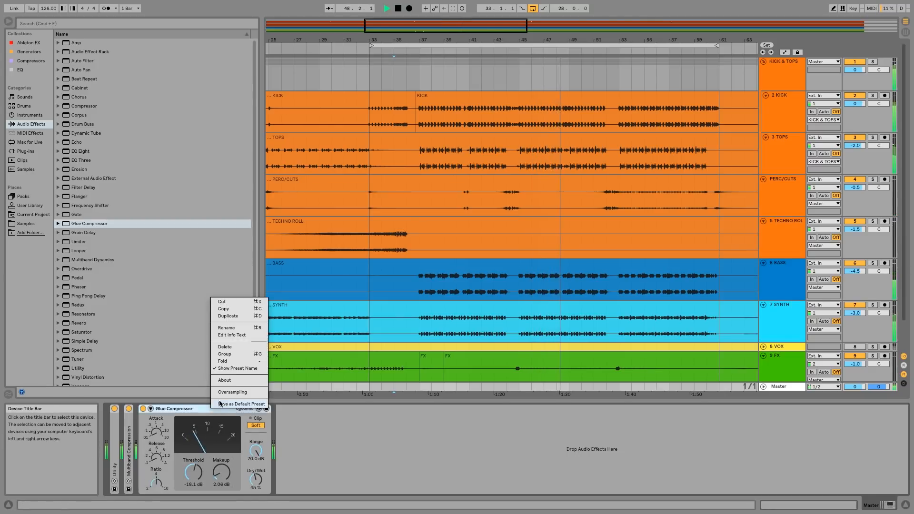
left_click(218, 405)
left_click_drag(221, 472, 220, 465)
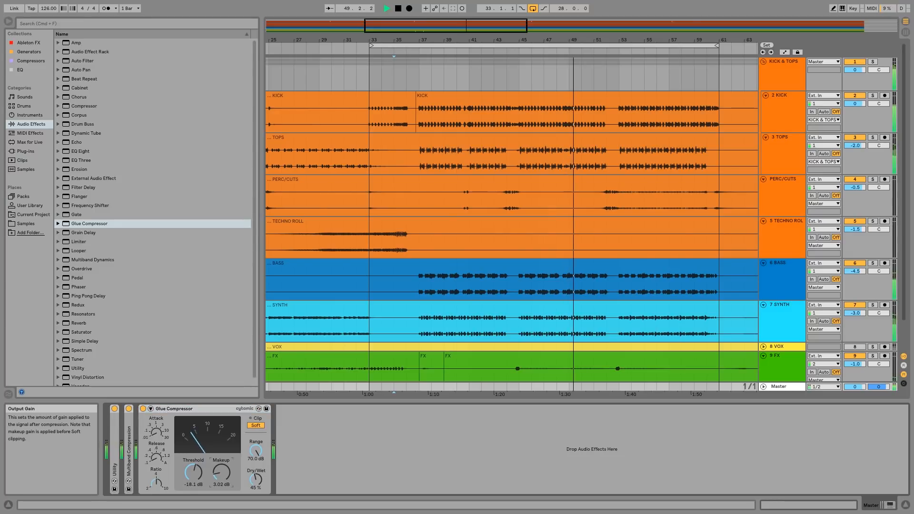
- Set the Glue Compressor's Dry/Wet to 40 % and makeup to 2.38 dB, compare it against bypass, and stop playback
left_click(143, 408)
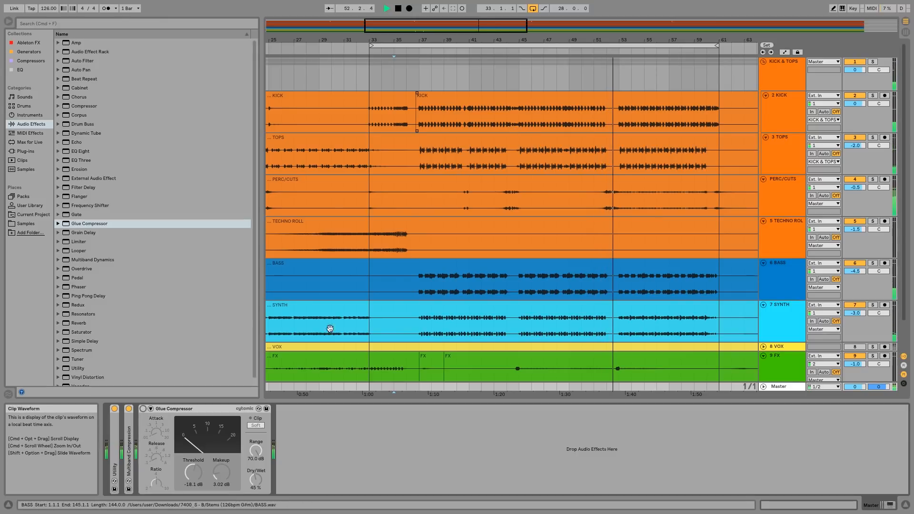
left_click_drag(262, 483, 262, 486)
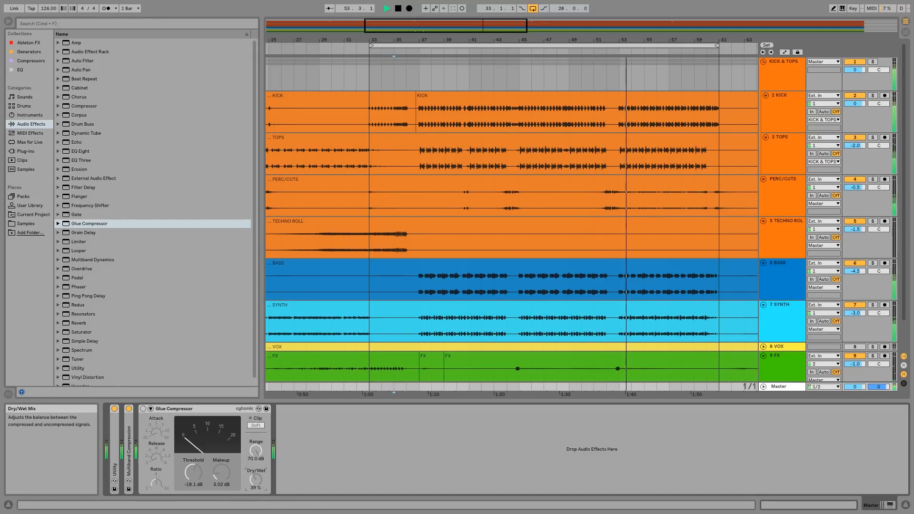
left_click(142, 409)
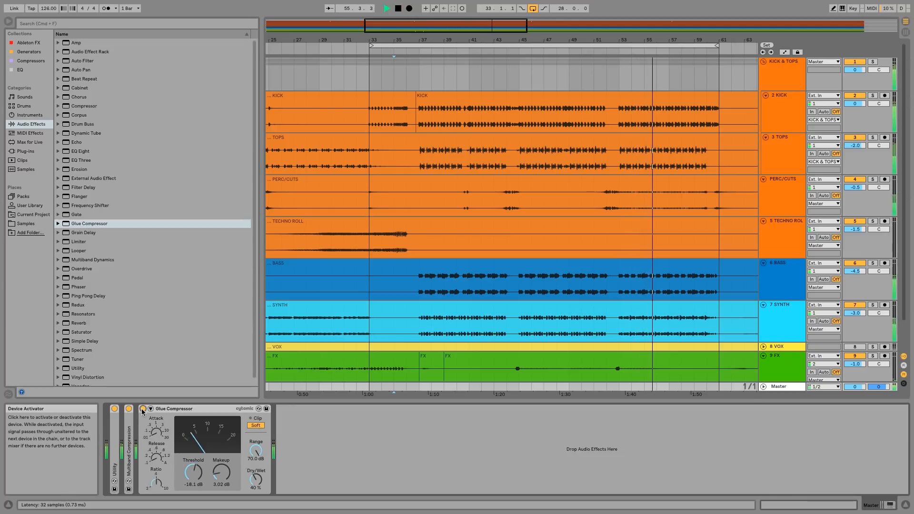
left_click_drag(221, 472, 221, 475)
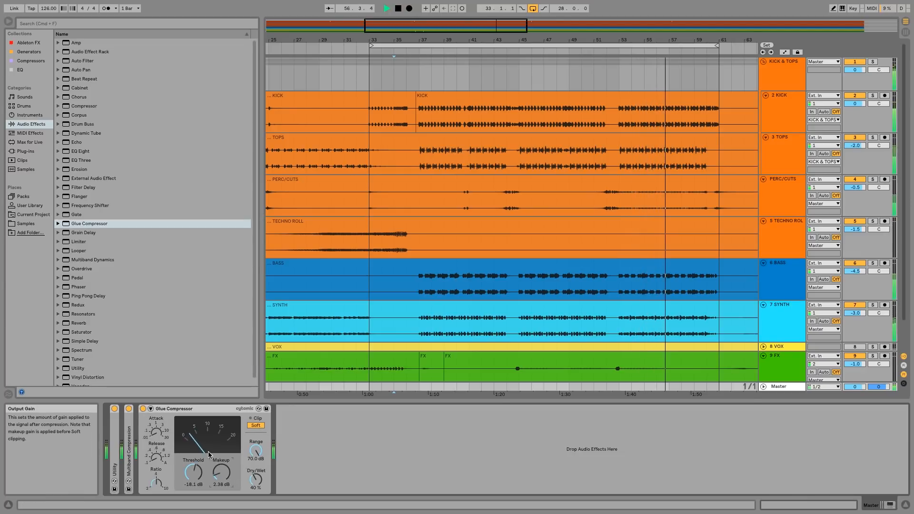
left_click(142, 409)
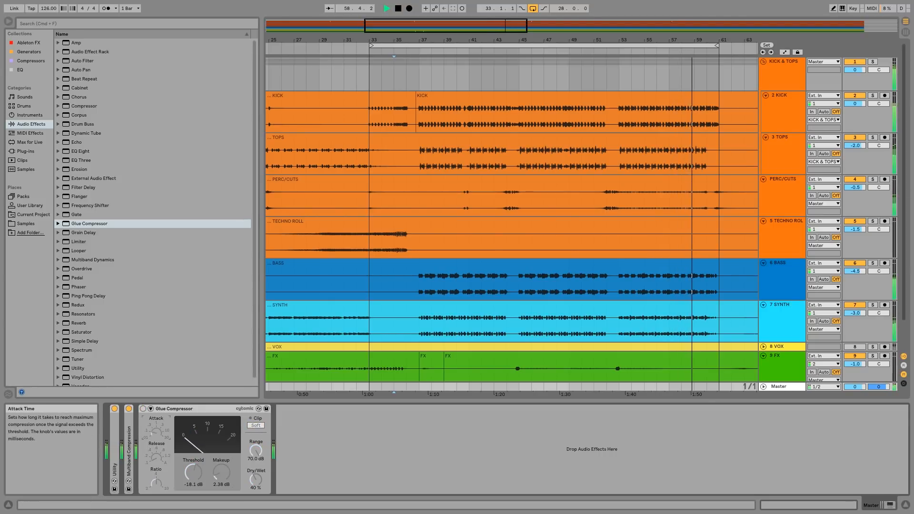
key("0")
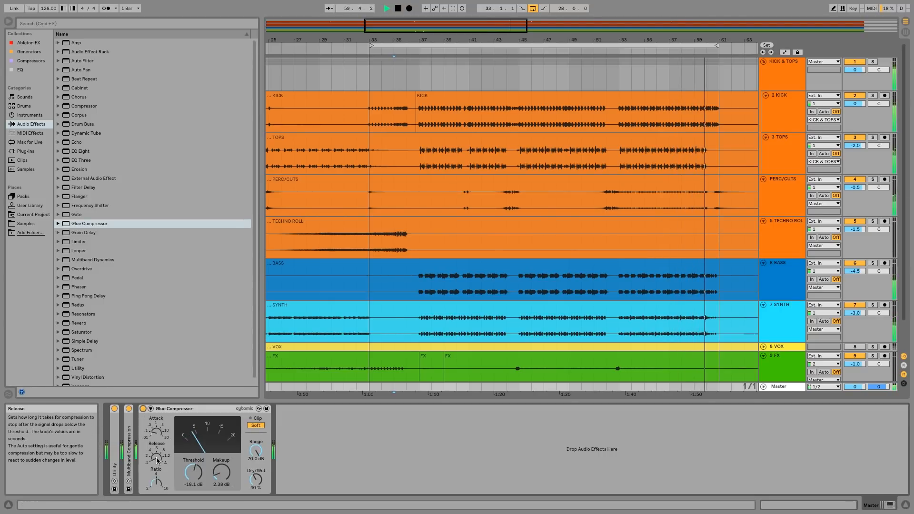
key("space")
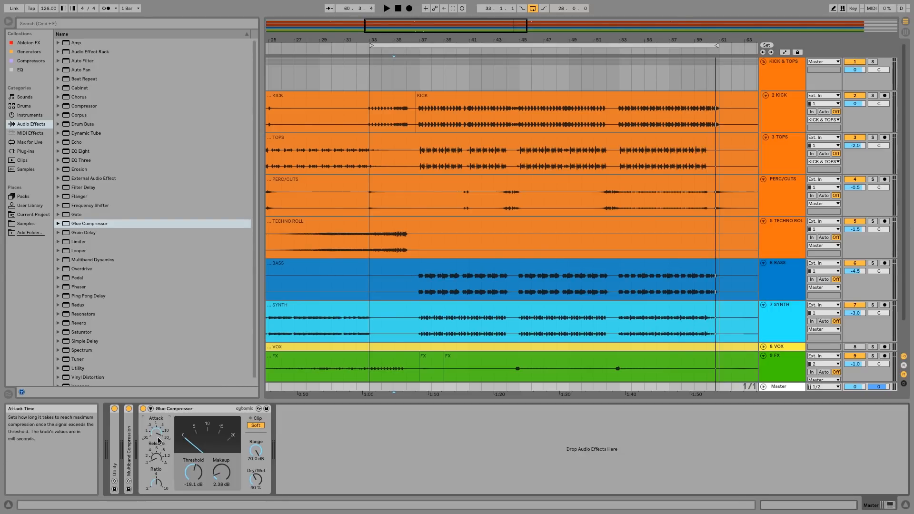
- Set the Glue Compressor's Dry/Wet to 100 %, lower its threshold to -20.0 dB while playing from bar 35 and comparing bypass, and stop playback
left_click(254, 482)
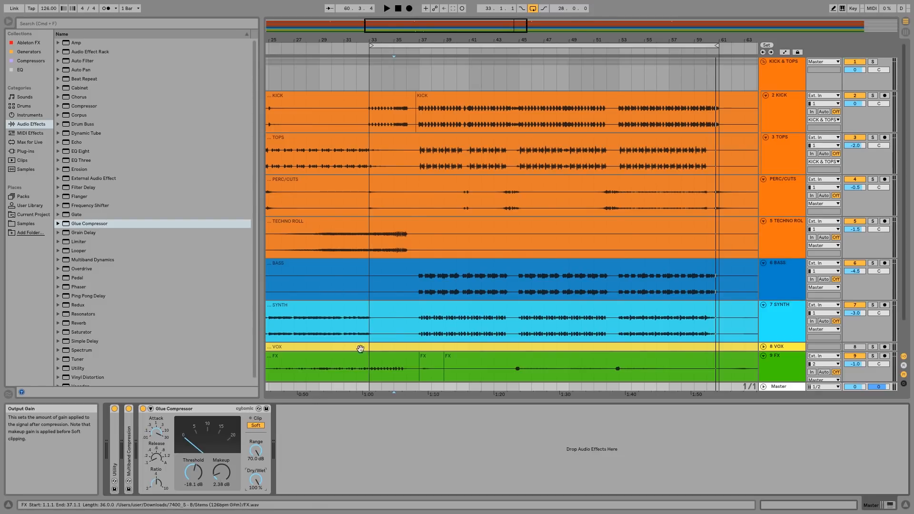
left_click(396, 51)
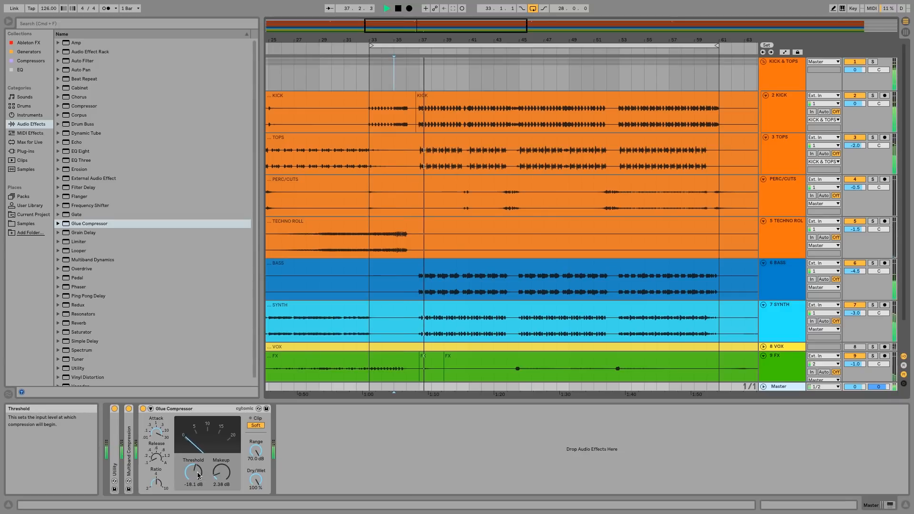
left_click_drag(200, 475, 200, 479)
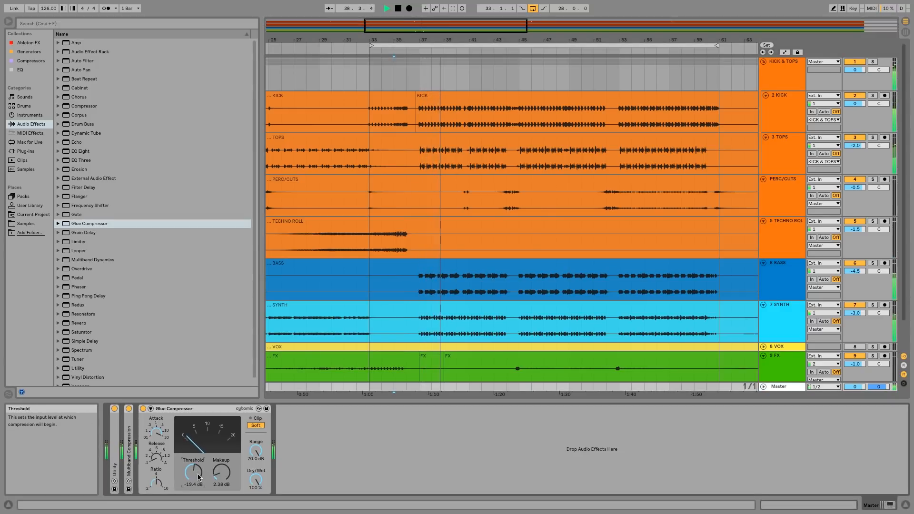
left_click(144, 409)
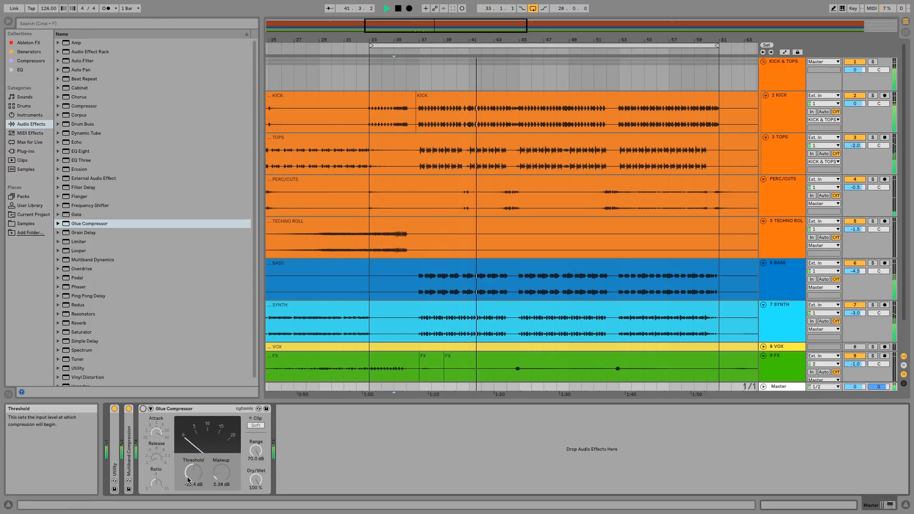
left_click_drag(190, 477, 190, 479)
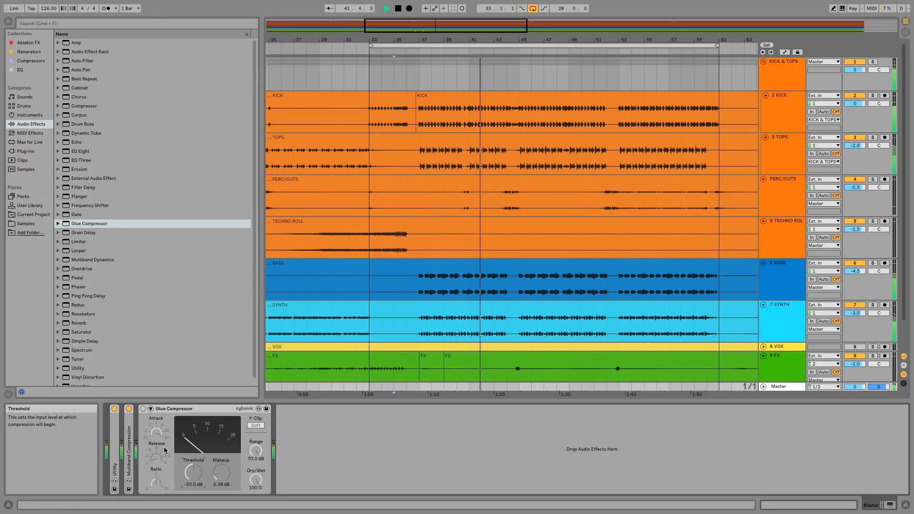
left_click(143, 409)
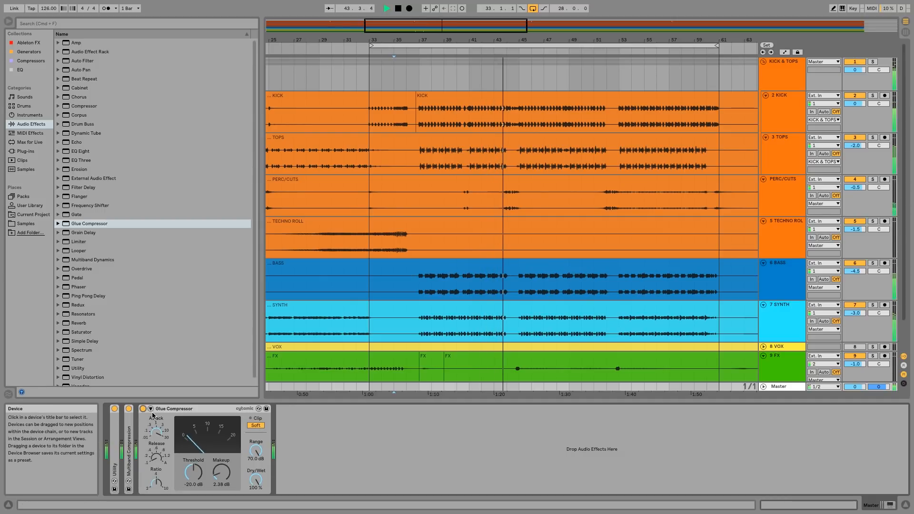
key("space")
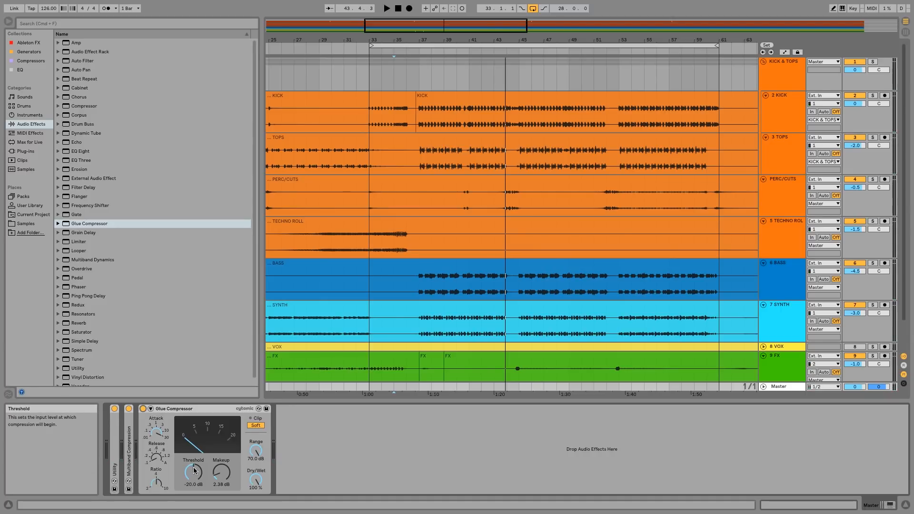
- Move the Glue Compressor before Multiband Compression in the Master chain and raise its threshold to -19.0 dB
left_click_drag(193, 472, 193, 469)
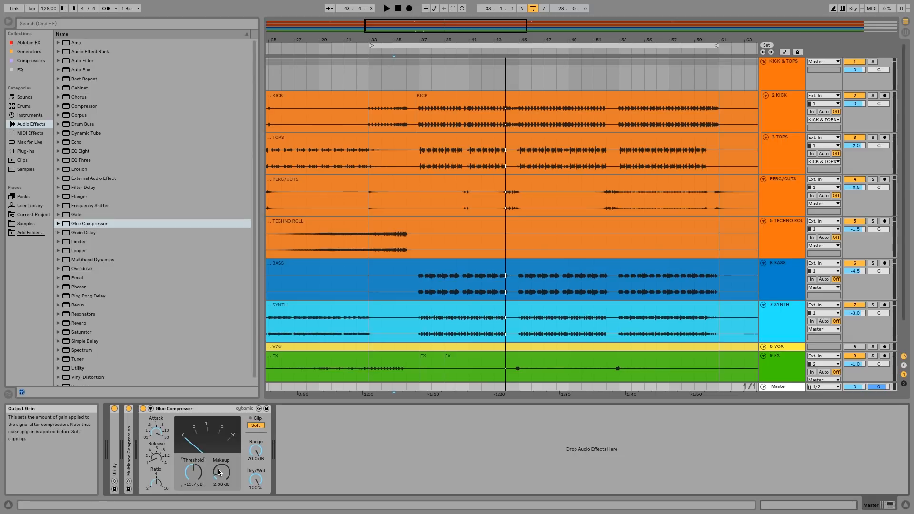
double_click(166, 409)
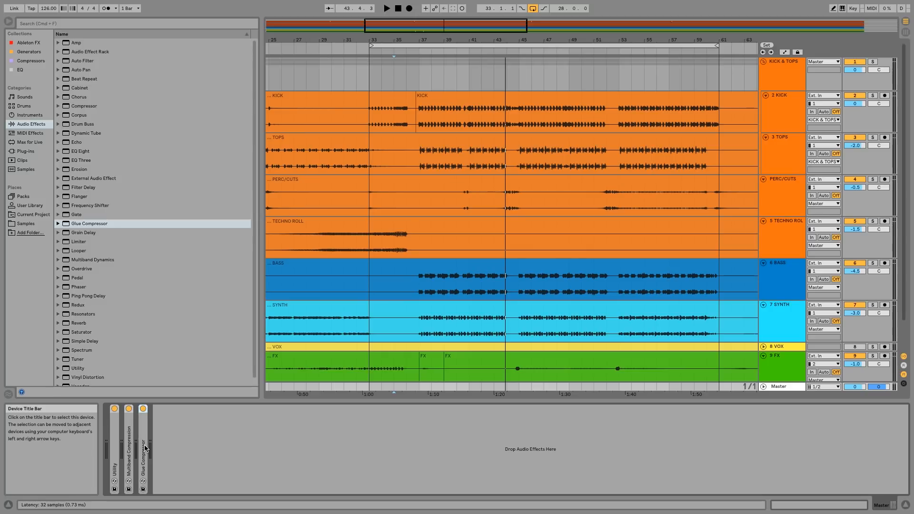
left_click_drag(145, 447, 127, 442)
double_click(127, 443)
left_click_drag(174, 475, 174, 472)
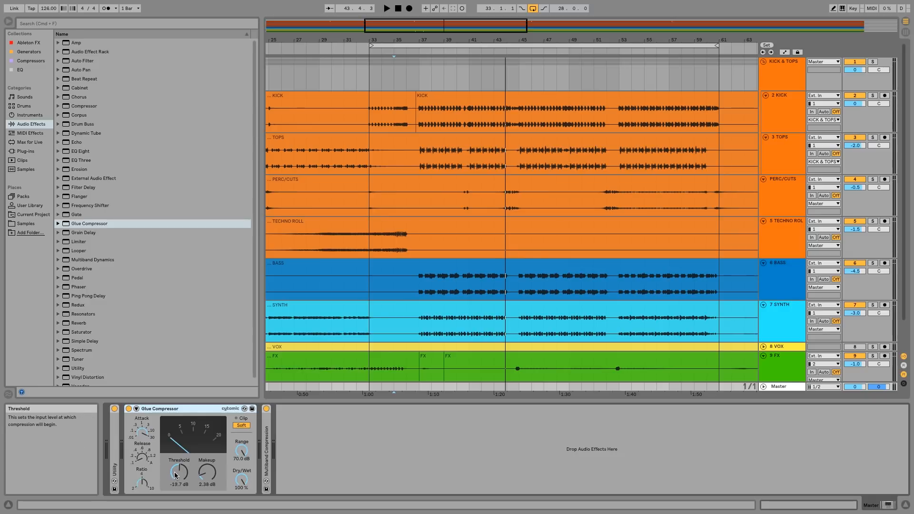
- Set the Glue Compressor's makeup gain to 2.22 dB and fold the device
double_click(174, 410)
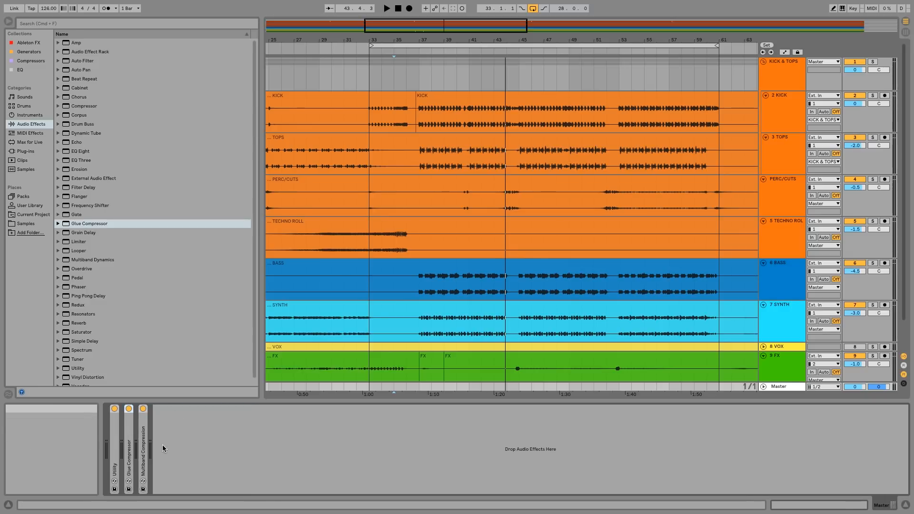
double_click(131, 453)
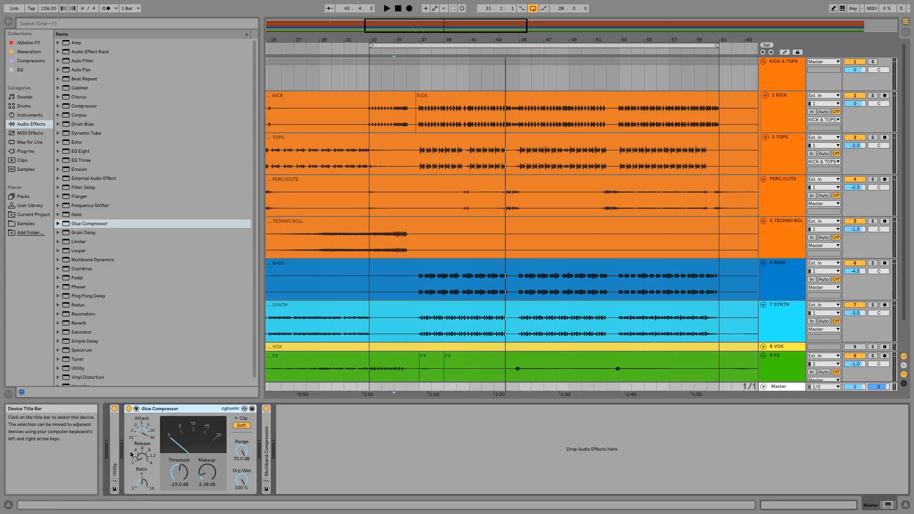
left_click(211, 477)
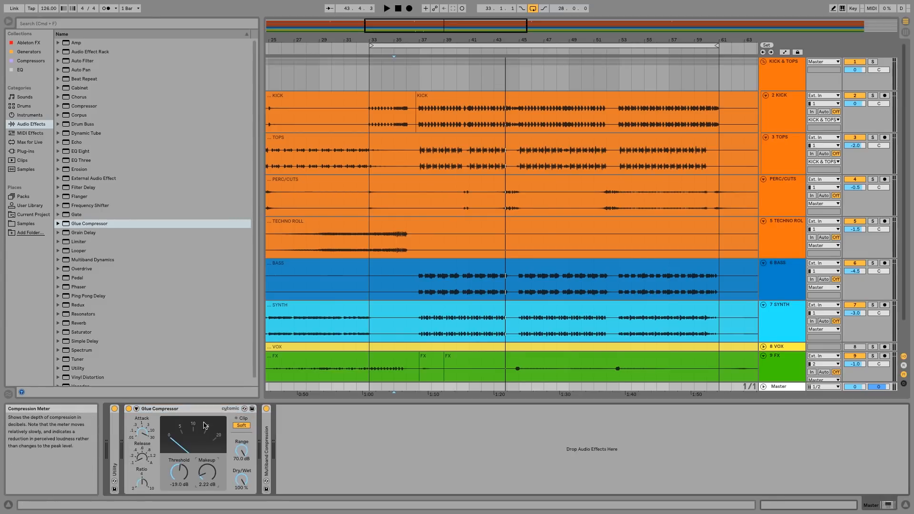
left_click(172, 408)
double_click(165, 408)
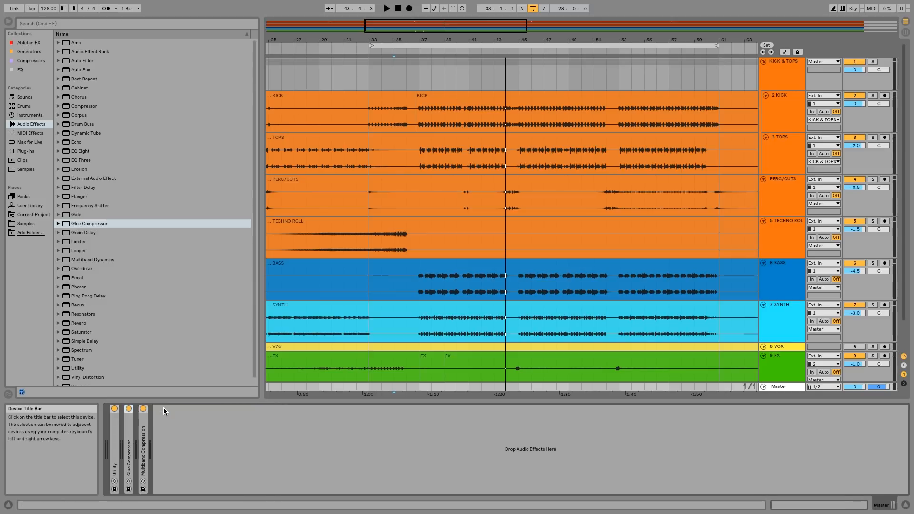
- Review the Multiband Compression settings, fold the device, and move the Glue Compressor back after it
double_click(143, 437)
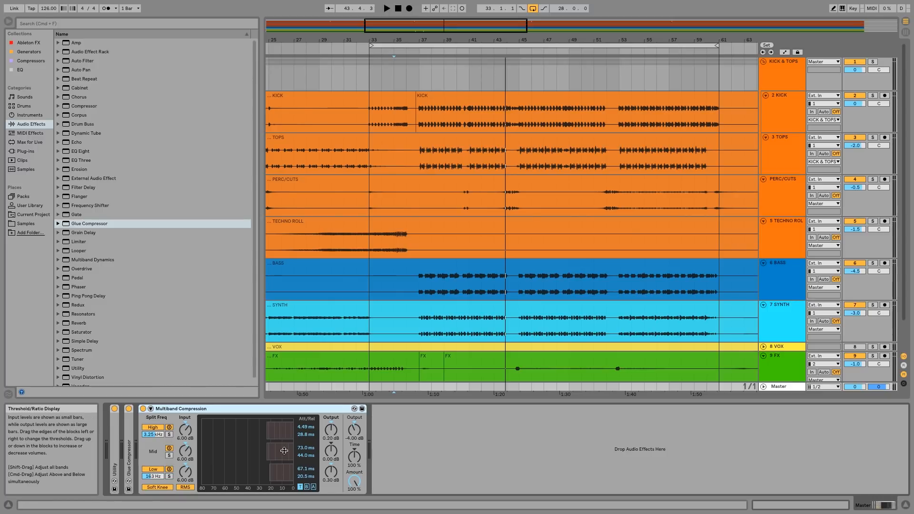
double_click(200, 408)
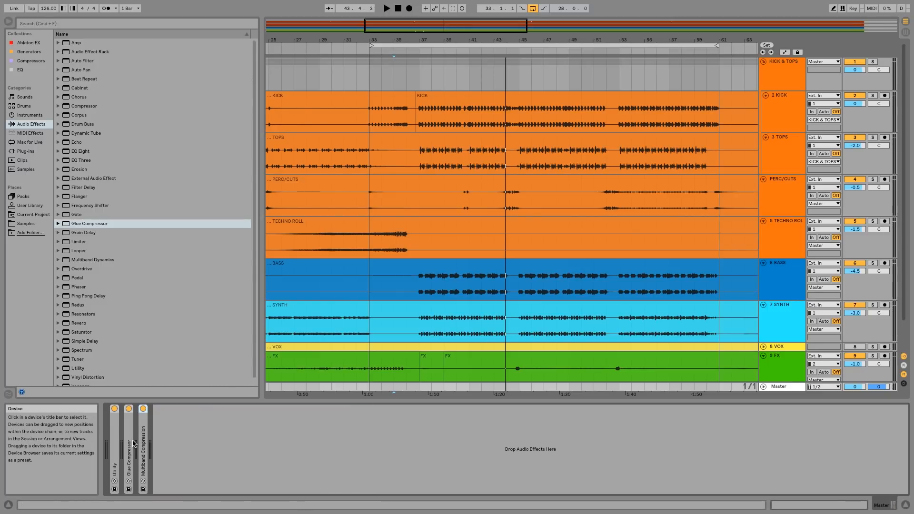
left_click_drag(135, 443, 152, 444)
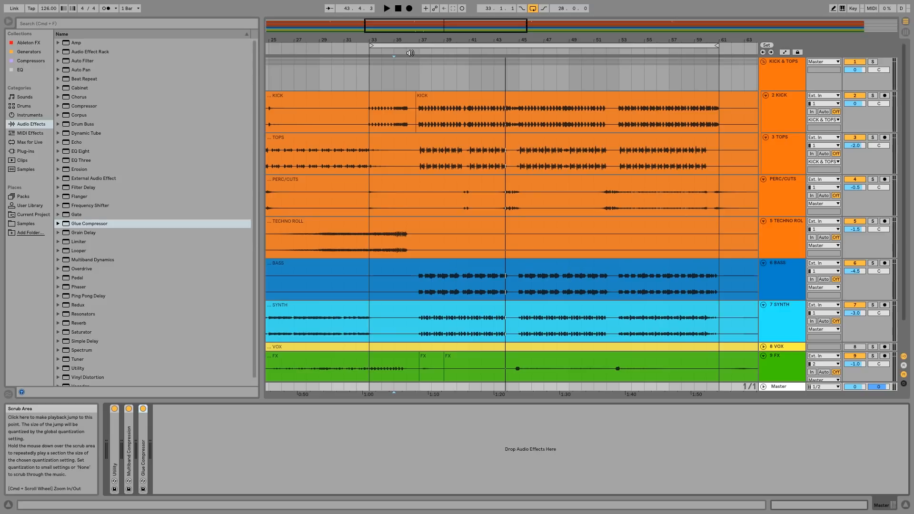
- Add a Compressor to the KICK & TOPS group track and turn off its automatic Makeup
left_click(780, 76)
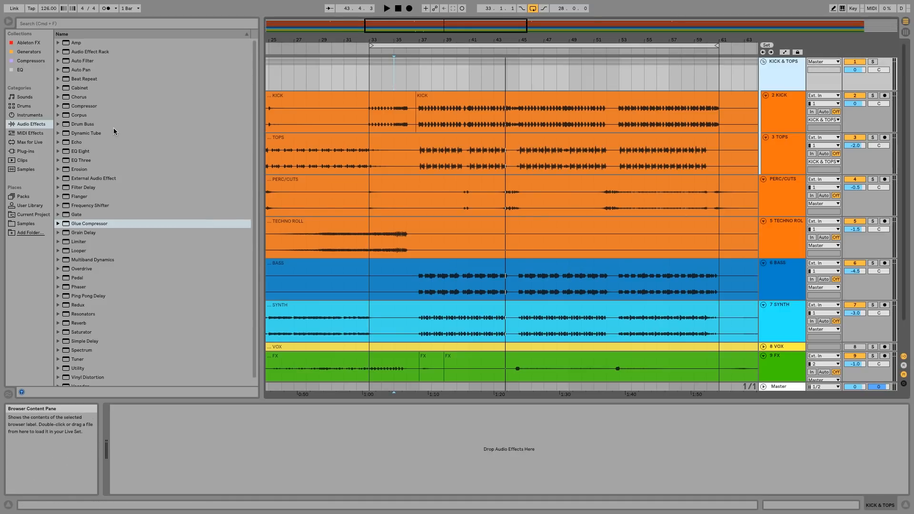
double_click(87, 106)
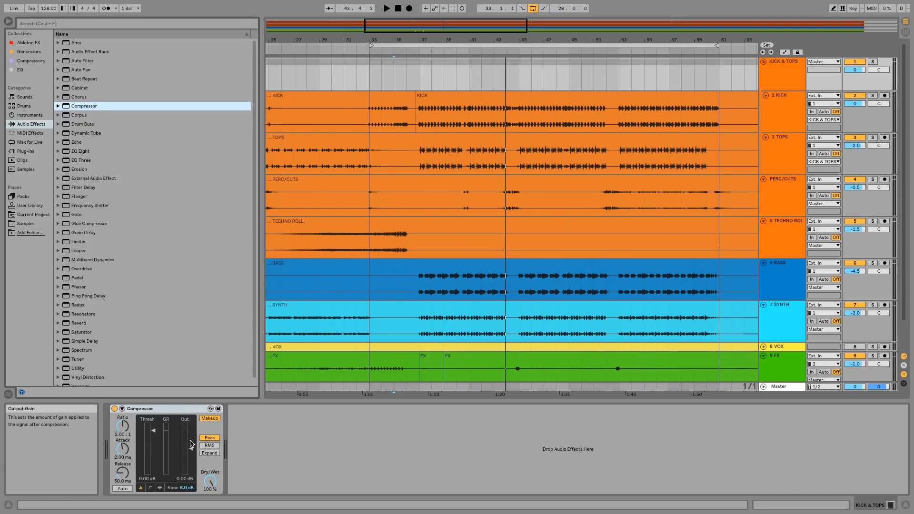
left_click(208, 418)
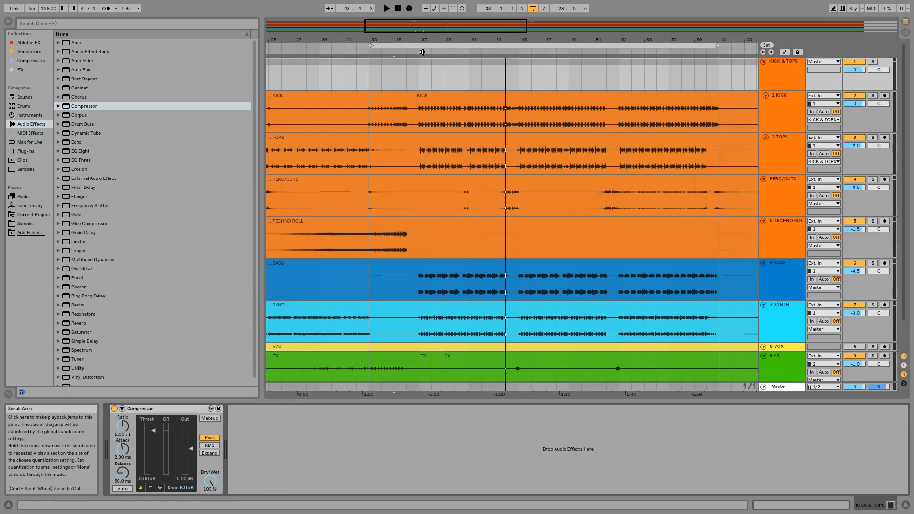
- Show the Master track's device chain and play the arrangement from bar 35
left_click(794, 386)
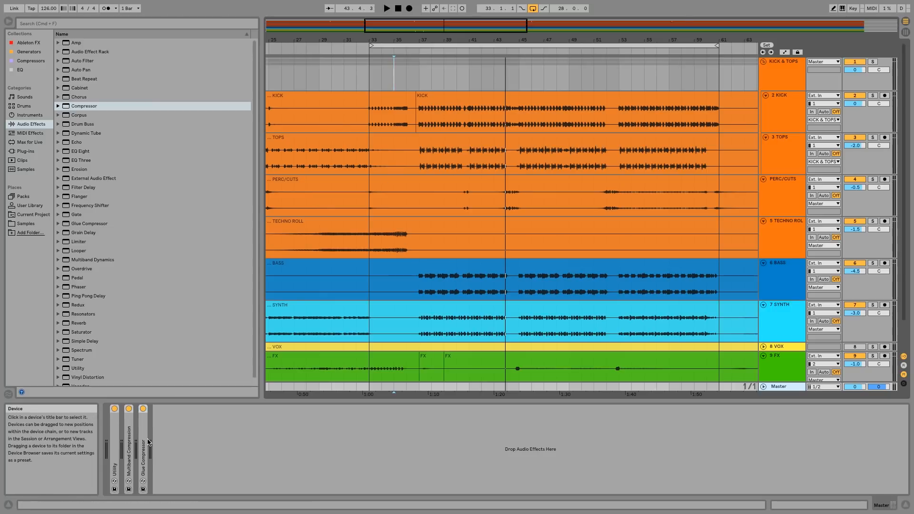
left_click(393, 50)
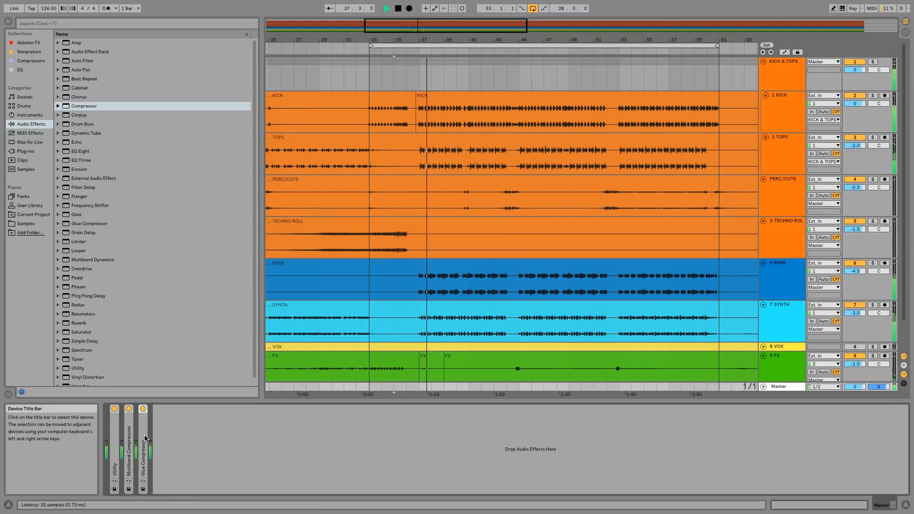
- Move the Glue Compressor ahead of Multiband Compression in the Master chain and unfold both devices
mouse_move(144, 438)
left_mouse_down()
mouse_move(127, 435)
mouse_move(154, 440)
left_mouse_up()
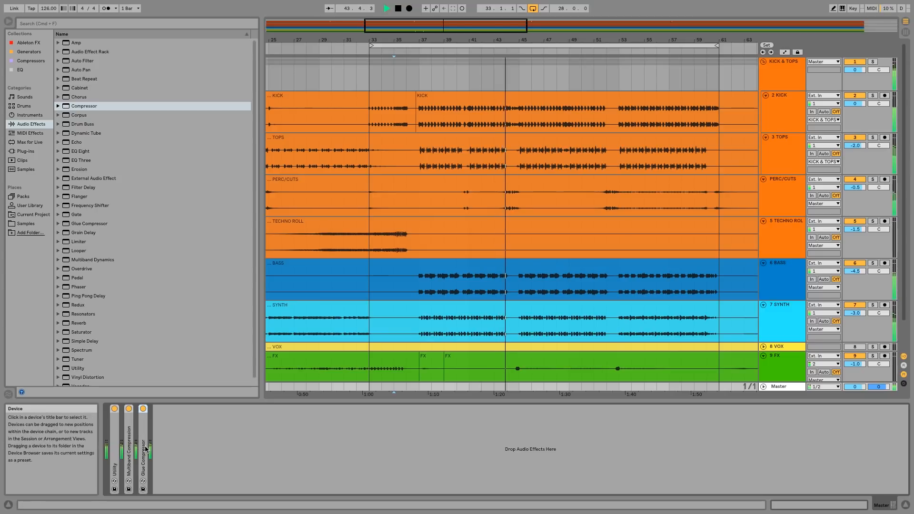
left_click(127, 444)
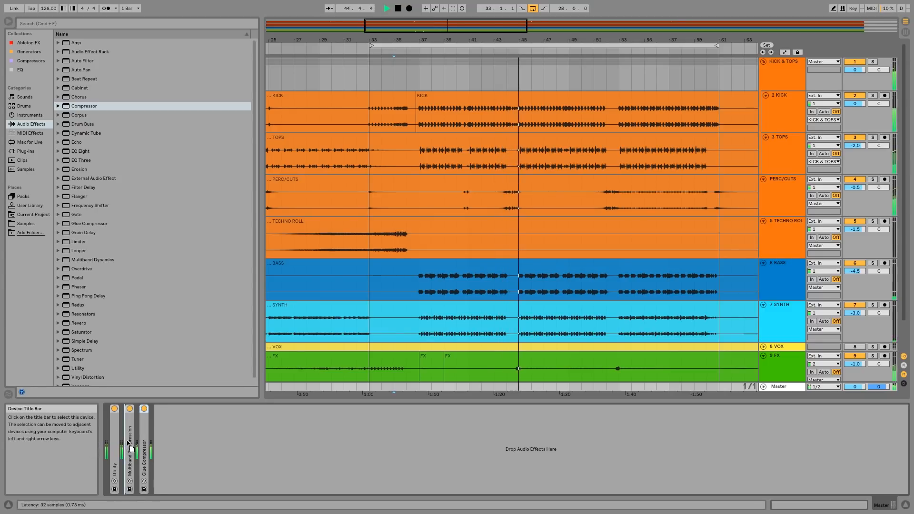
double_click(135, 441)
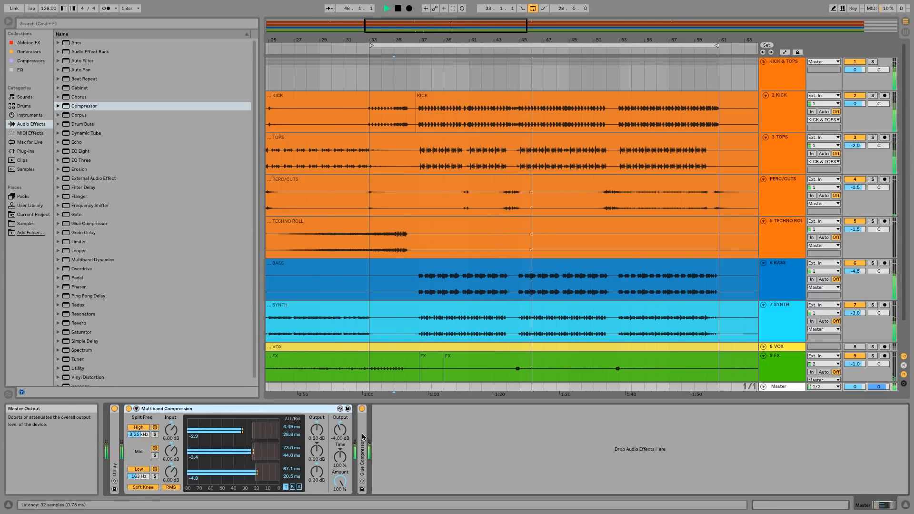
left_click_drag(200, 435, 152, 432)
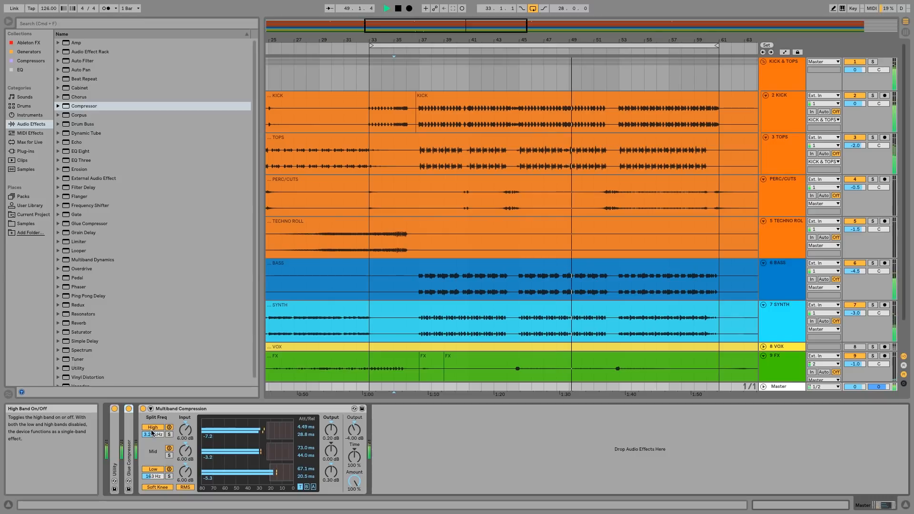
double_click(131, 453)
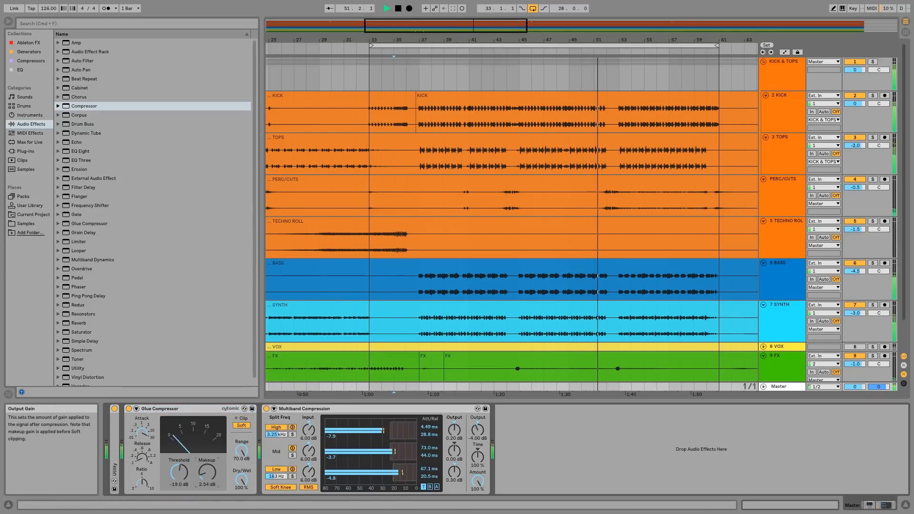
- Unfold the Master's Utility and set its gain to 1.11 dB, and set the Glue Compressor's makeup to 2.06 dB
double_click(115, 448)
left_click_drag(160, 439, 159, 429)
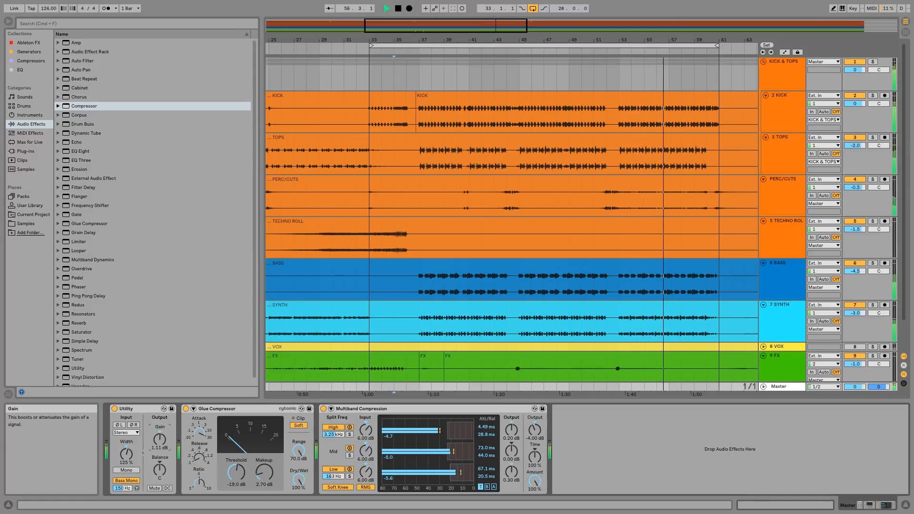
left_click_drag(264, 472, 264, 475)
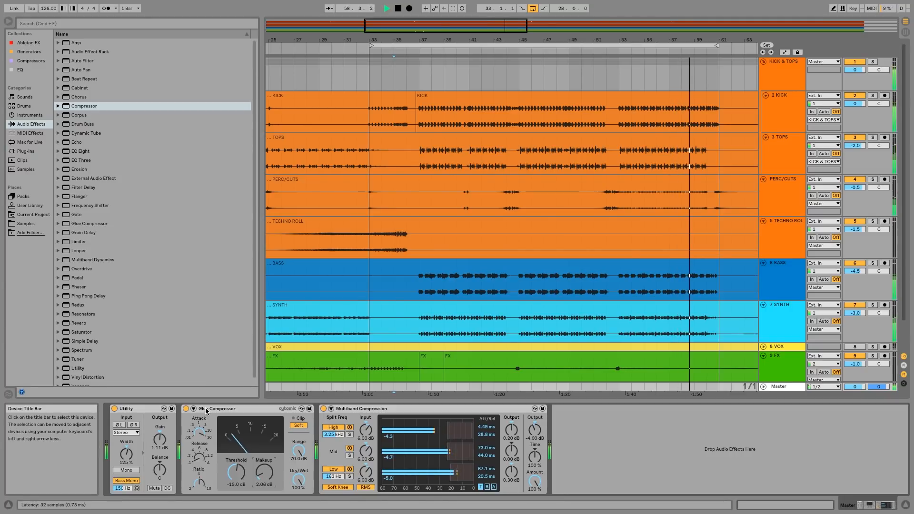
- Move the Glue Compressor to the end of the Master chain, after Multiband Compression
left_click(223, 410)
left_click_drag(223, 409, 583, 435)
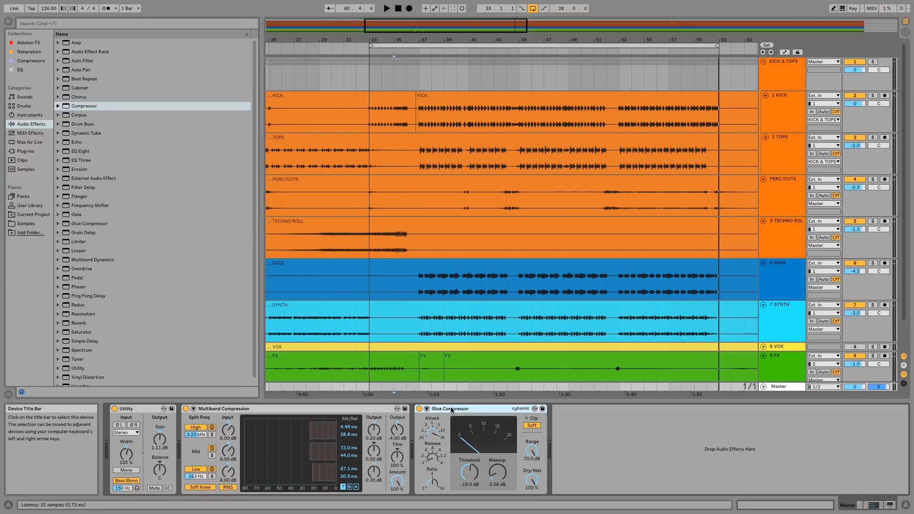
left_click(161, 447)
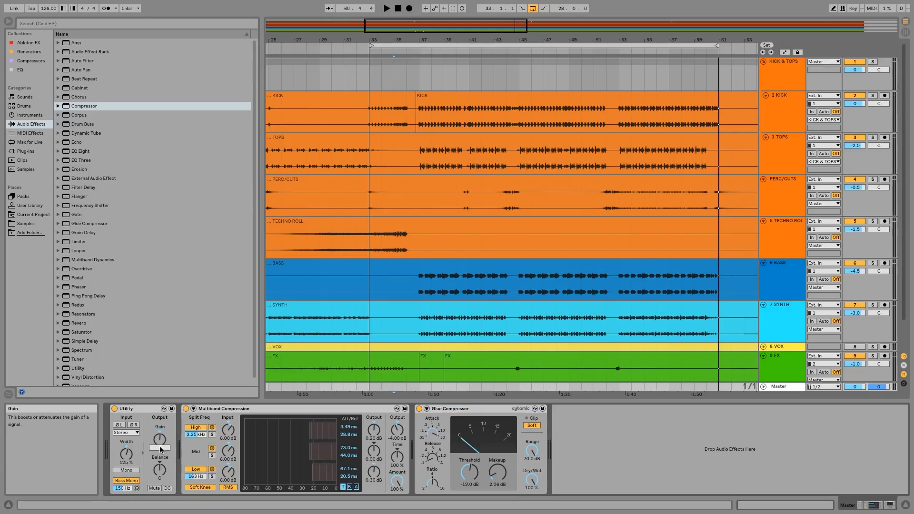
- Move the Glue Compressor back ahead of Multiband Compression and fold all three Master devices
double_click(143, 408)
left_click(375, 411)
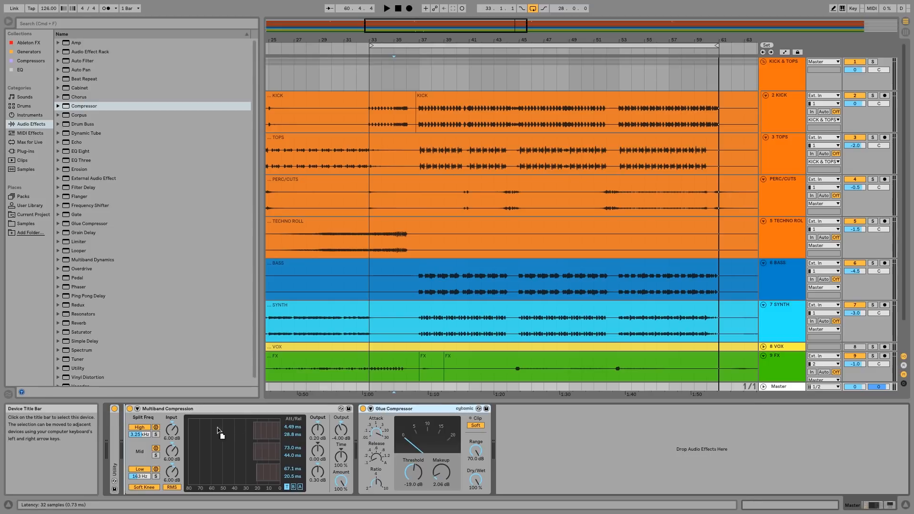
left_click_drag(162, 432, 163, 432)
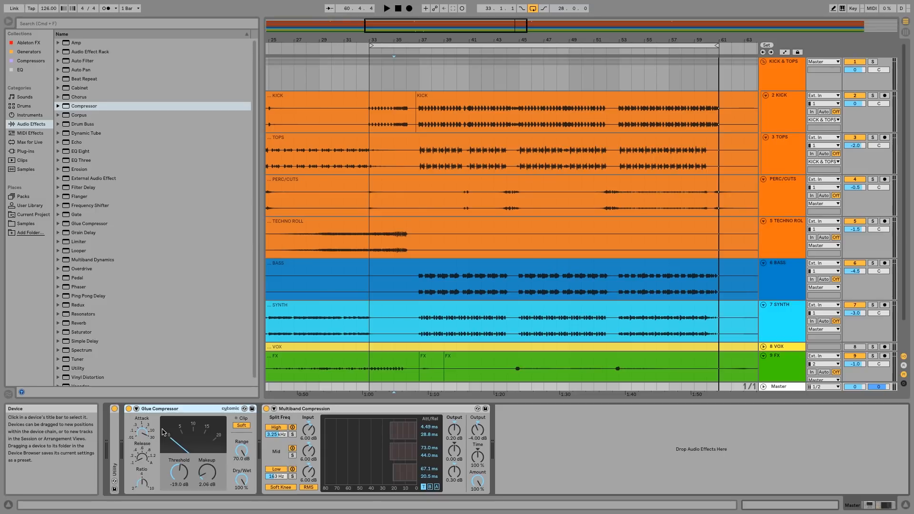
double_click(178, 409)
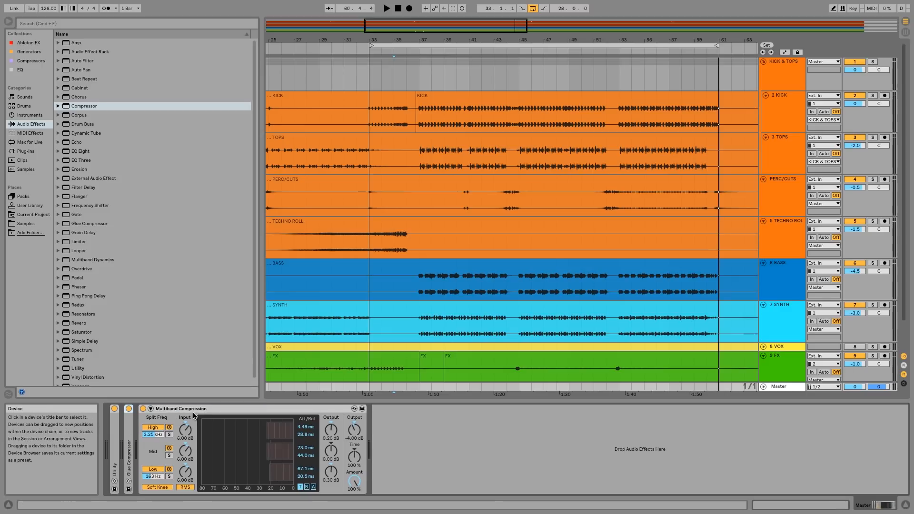
left_click(194, 409)
double_click(210, 410)
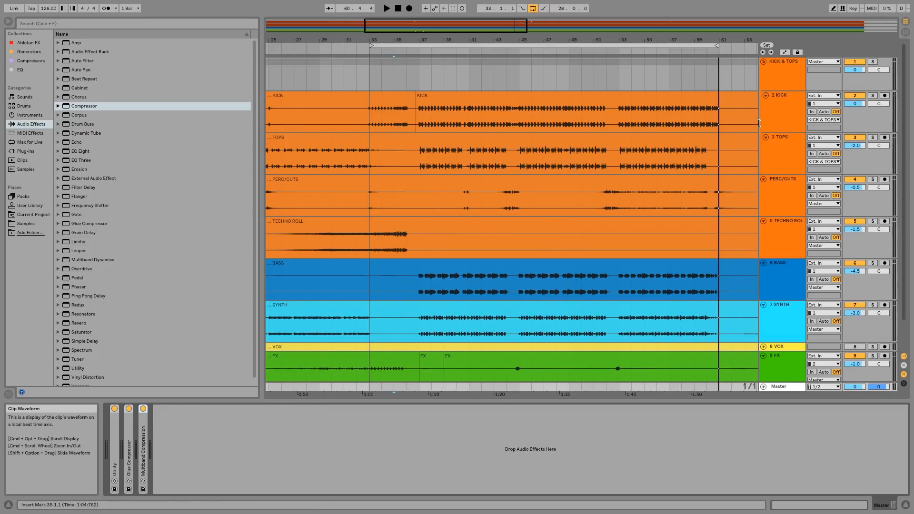
- Solo the KICK & TOPS group and add a Utility before and another after its Compressor
left_click(792, 81)
left_click(872, 61)
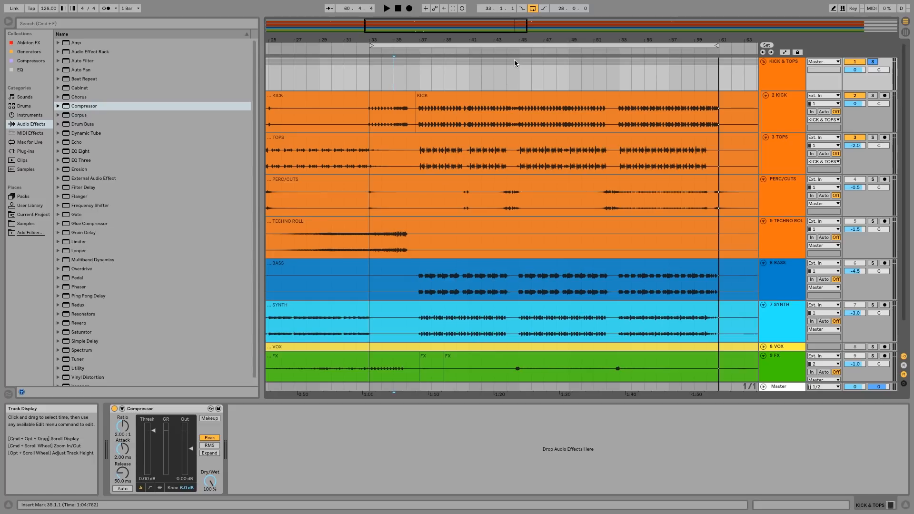
left_click_drag(71, 373, 110, 422)
left_click_drag(335, 421, 333, 423)
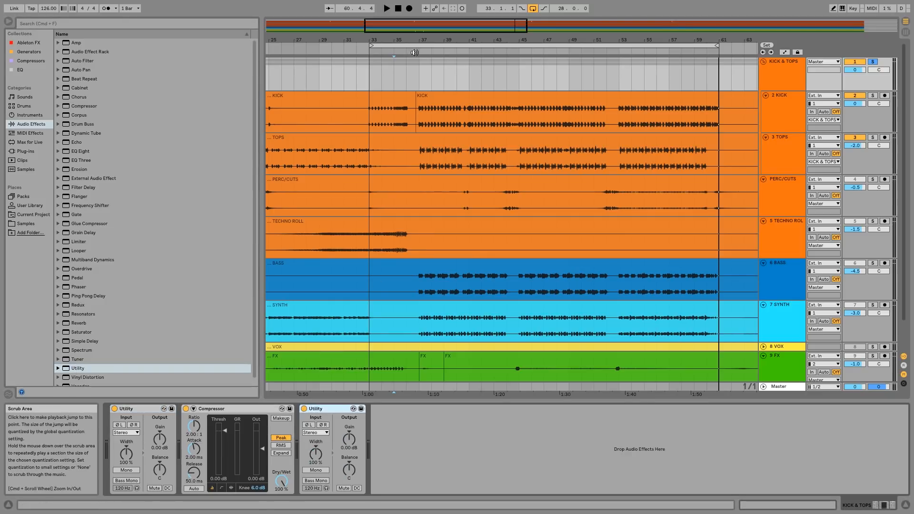
- Play the loop and, in the Compressor's activity view, set ratio 3.15:1, attack 28.3 ms, release 15 ms, threshold -10.9 dB, knee 10 dB, output 1.69 dB
left_click(414, 52)
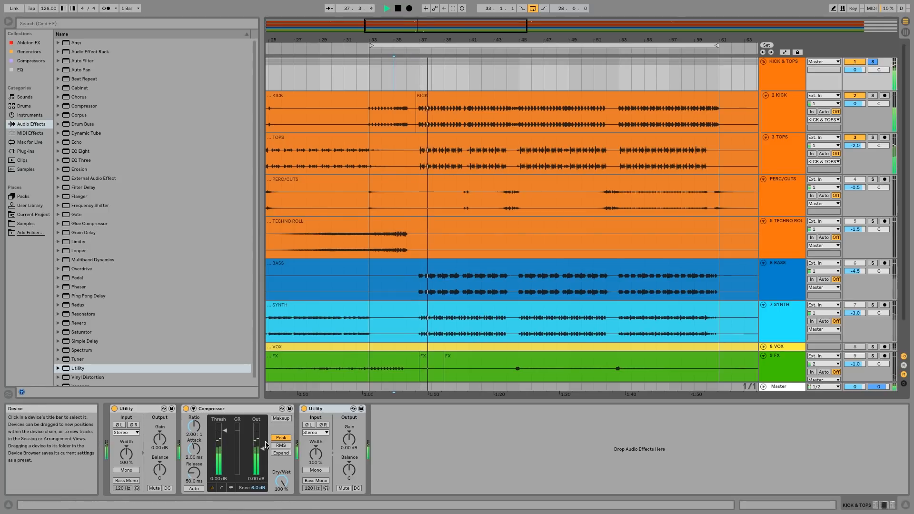
left_click(230, 486)
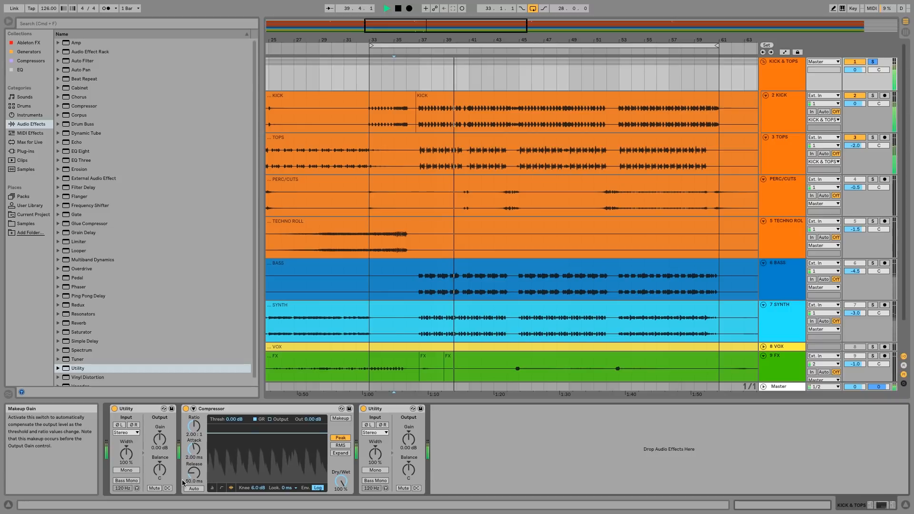
mouse_move(194, 426)
left_mouse_down()
mouse_move(194, 413)
mouse_move(233, 439)
mouse_move(194, 444)
mouse_move(194, 434)
left_mouse_up()
left_click_drag(195, 480, 194, 489)
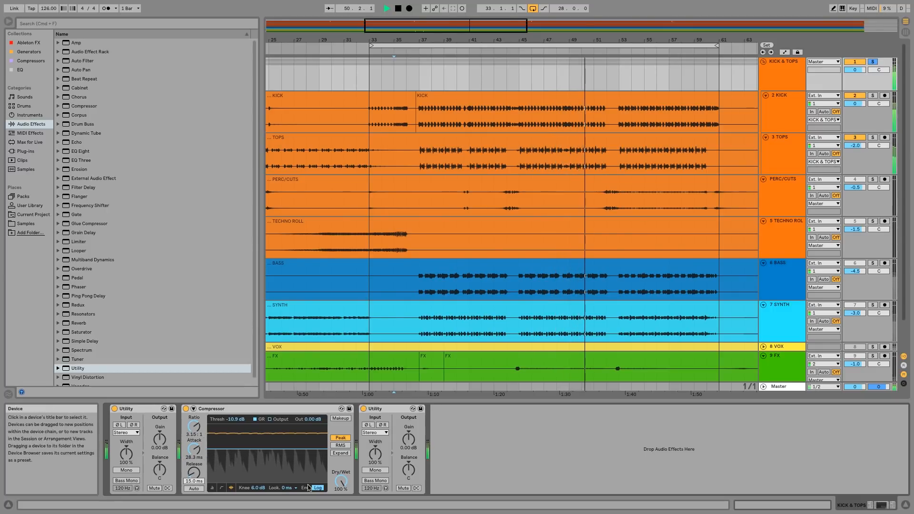
left_click_drag(259, 488, 259, 475)
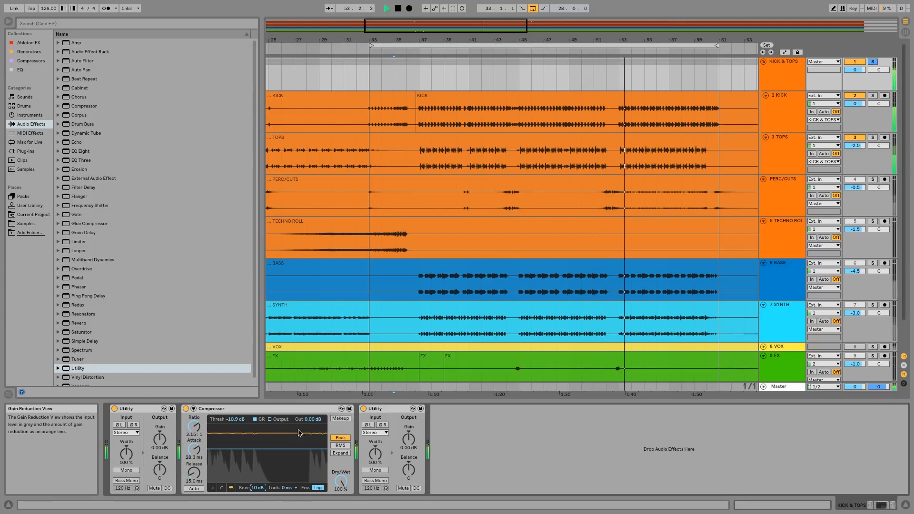
left_click_drag(312, 419, 312, 412)
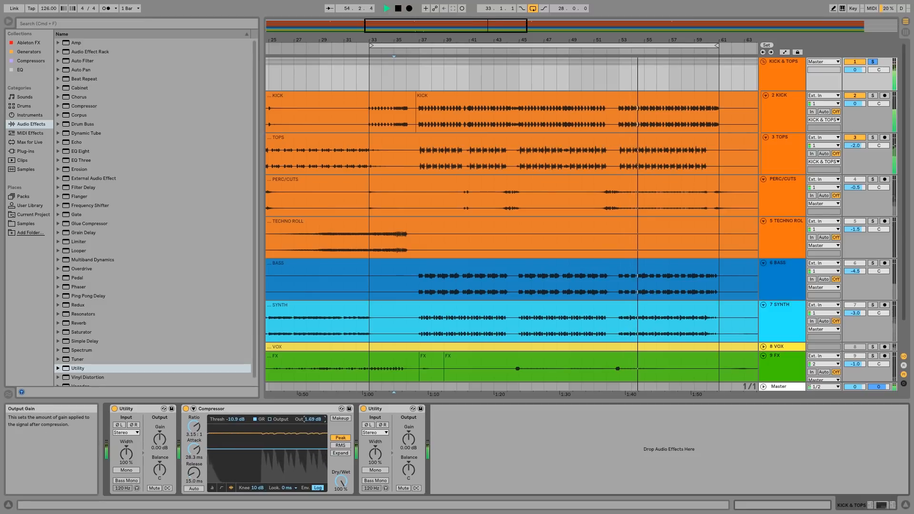
- Compare the soloed drums with the Compressor bypassed and active, and stop playback
left_click(186, 408)
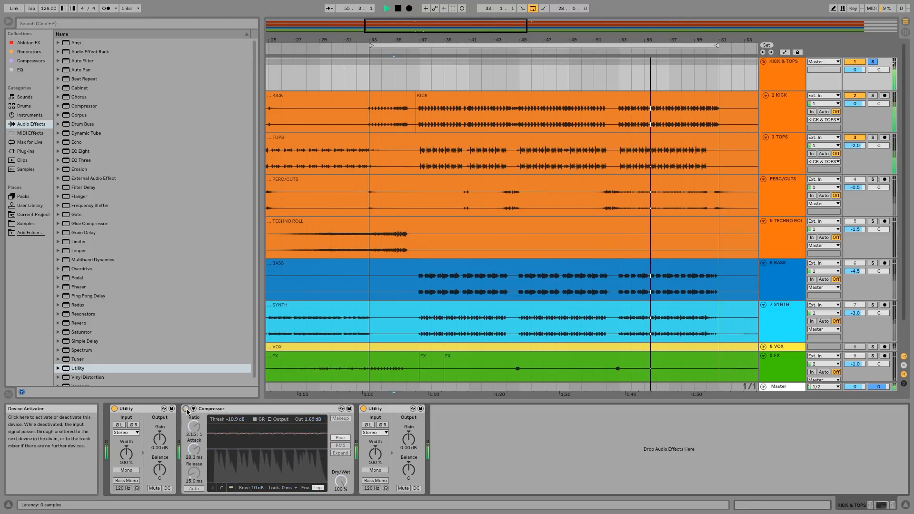
left_click(186, 408)
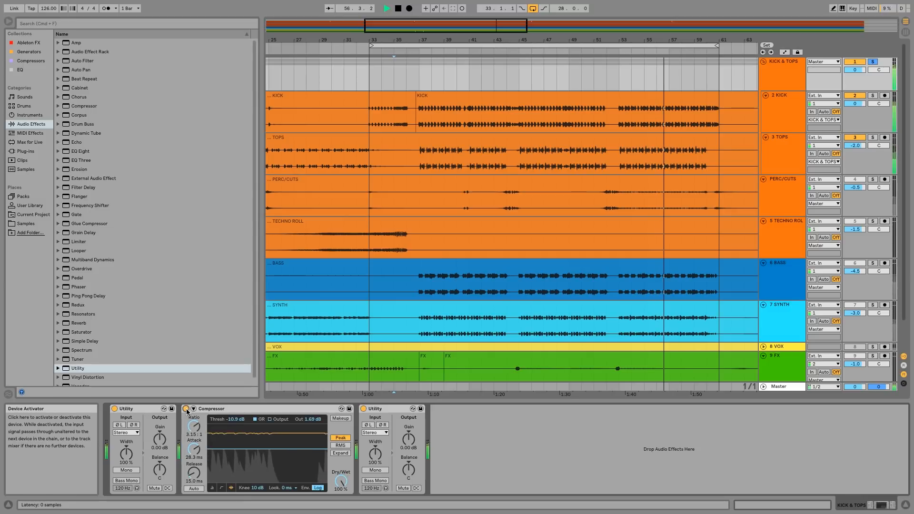
key("space")
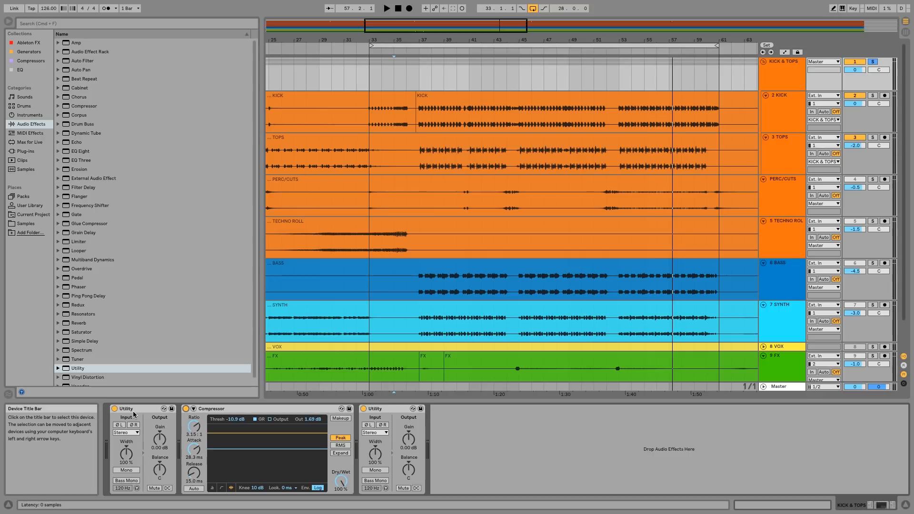
- Group both Utilities and the Compressor into an Audio Effect Rack, setting the first Utility's gain to 16.1 dB and the last one's to -15 dB
right_click(376, 409)
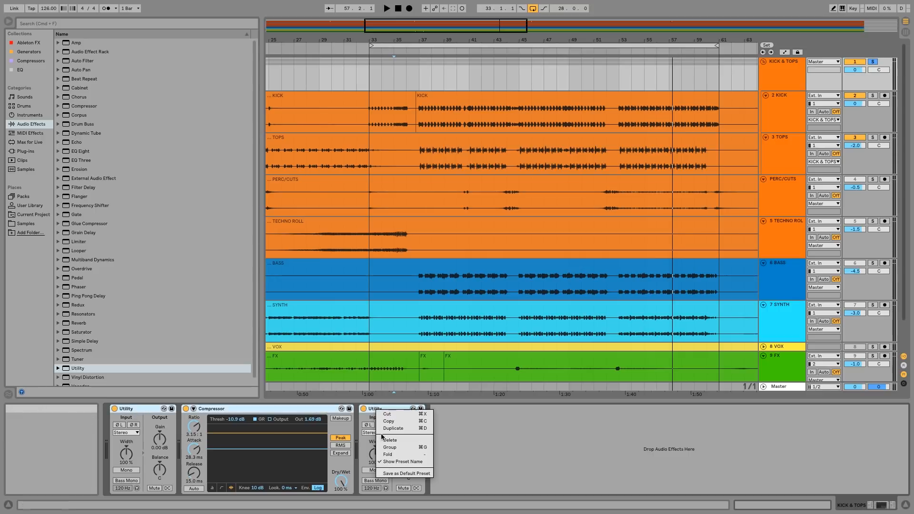
left_click(389, 446)
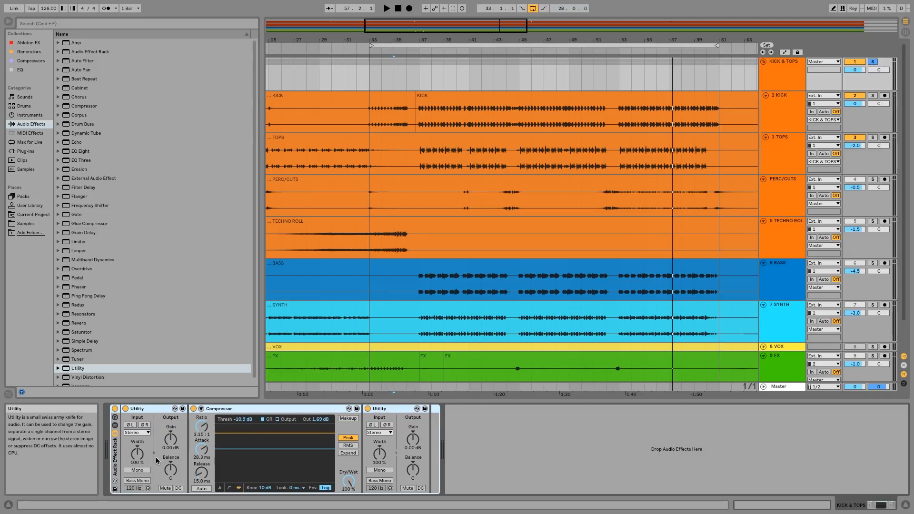
left_click_drag(174, 447, 173, 419)
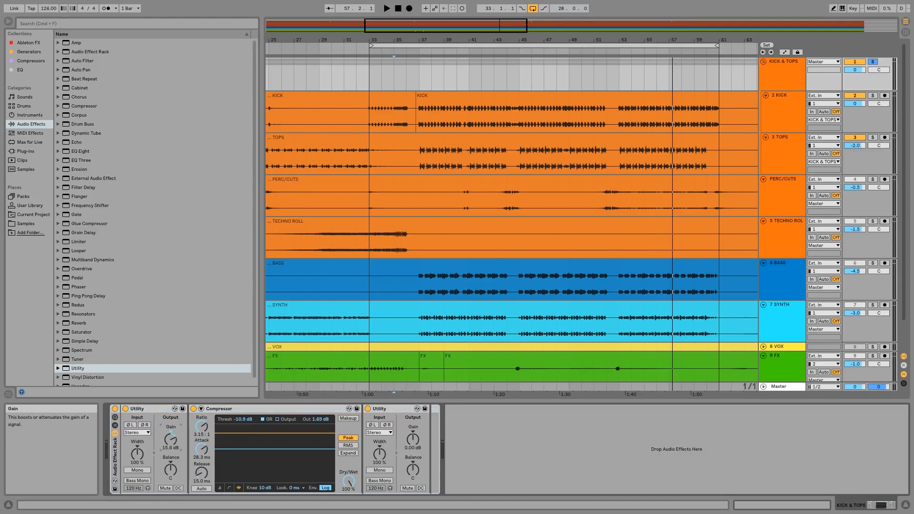
left_click_drag(412, 439, 413, 454)
- Set the Compressor's attack to 19.7 ms, release to 30.7 ms and output to -0.56 dB, and start playback near bar 35
left_click_drag(202, 449, 206, 461)
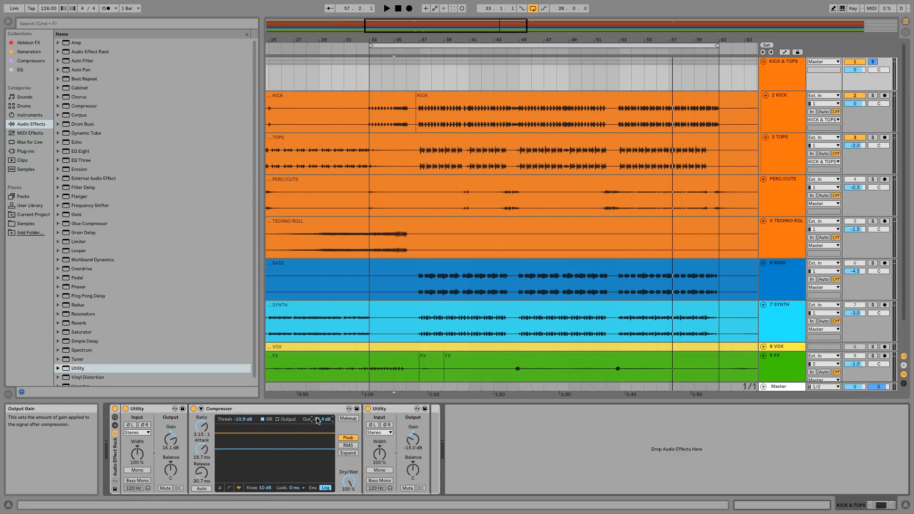
mouse_move(321, 419)
left_mouse_down()
mouse_move(321, 399)
mouse_move(321, 423)
left_mouse_up()
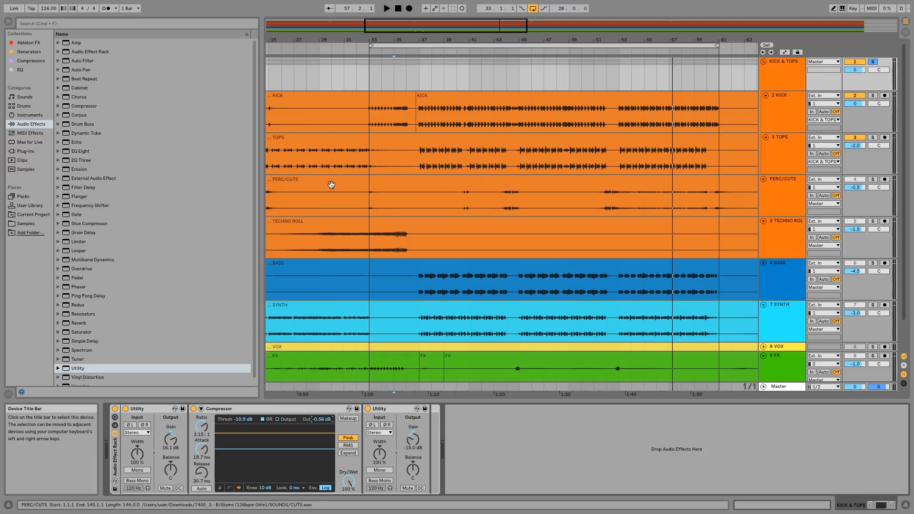
left_click(404, 54)
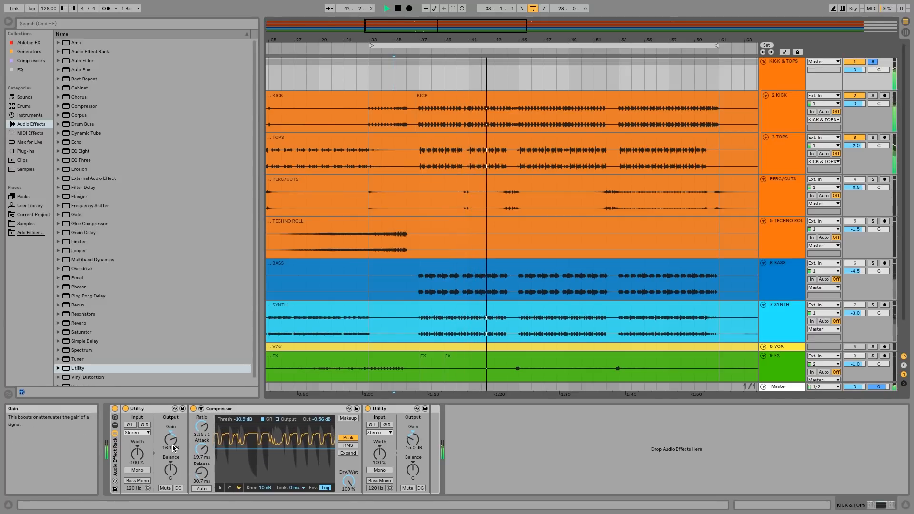
- Try different gains on the first Utility, settling on 15.6 dB, and set the Compressor's threshold to -8.69 dB
left_click_drag(173, 448, 172, 441)
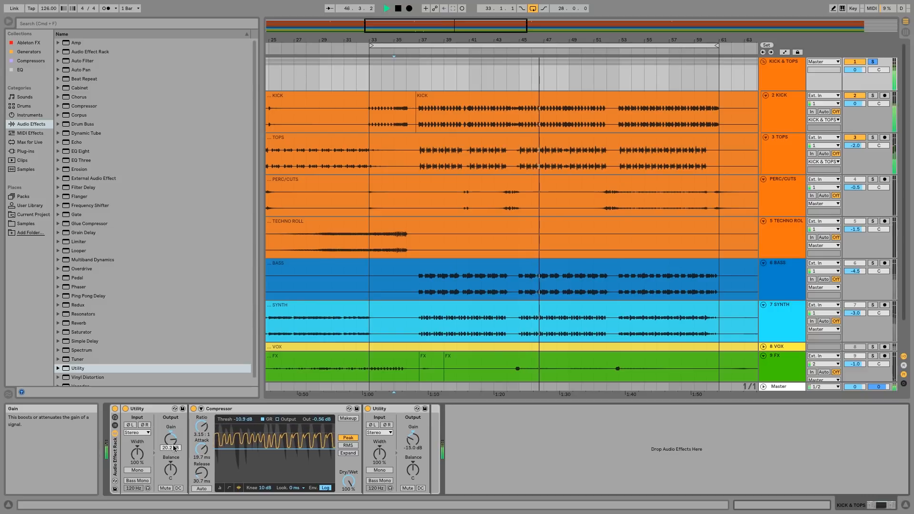
left_click_drag(173, 441, 173, 469)
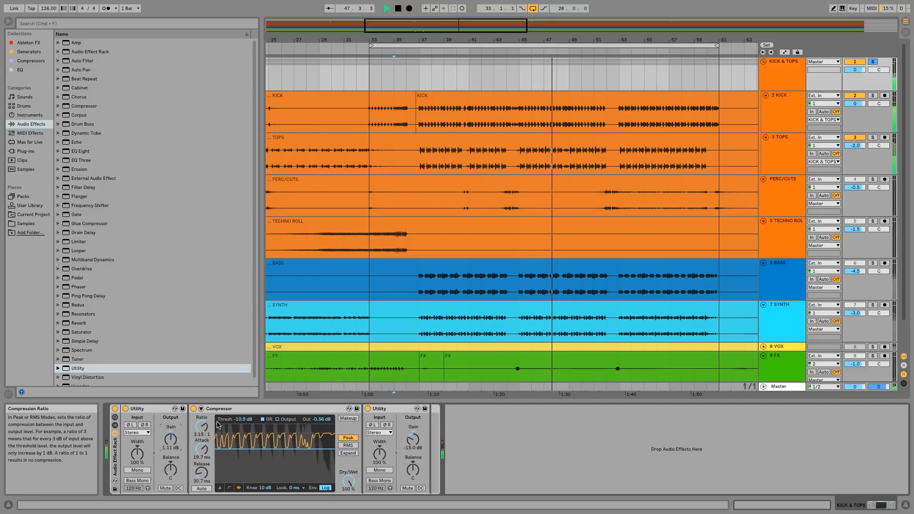
left_click(243, 419)
mouse_move(243, 419)
left_mouse_down()
mouse_move(243, 441)
mouse_move(243, 416)
left_mouse_up()
left_click_drag(171, 440, 171, 419)
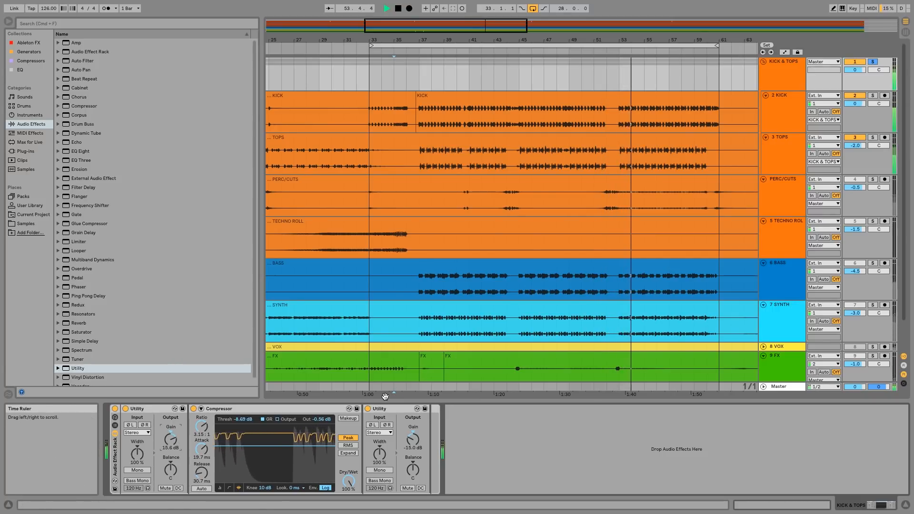
- Compare the drums with the rack bypassed and active, and set the Compressor's dry/wet to 50 %
left_click(115, 408)
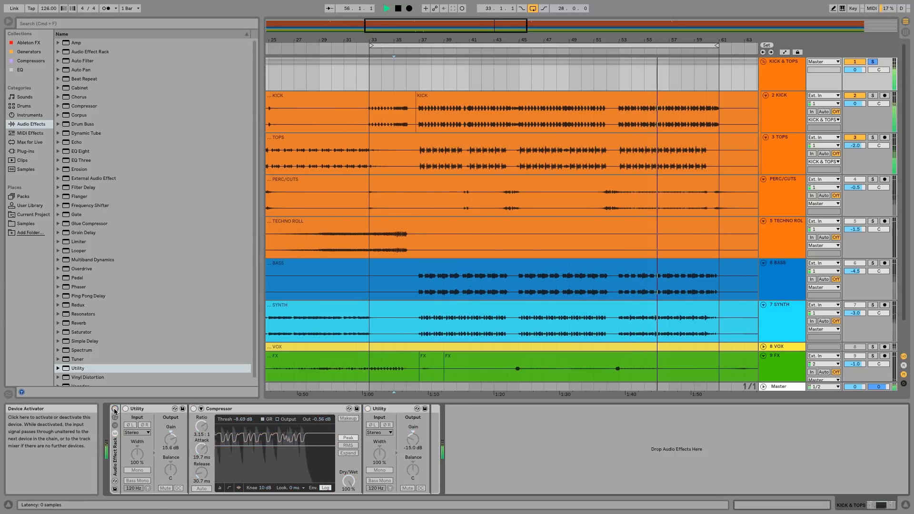
left_click(115, 409)
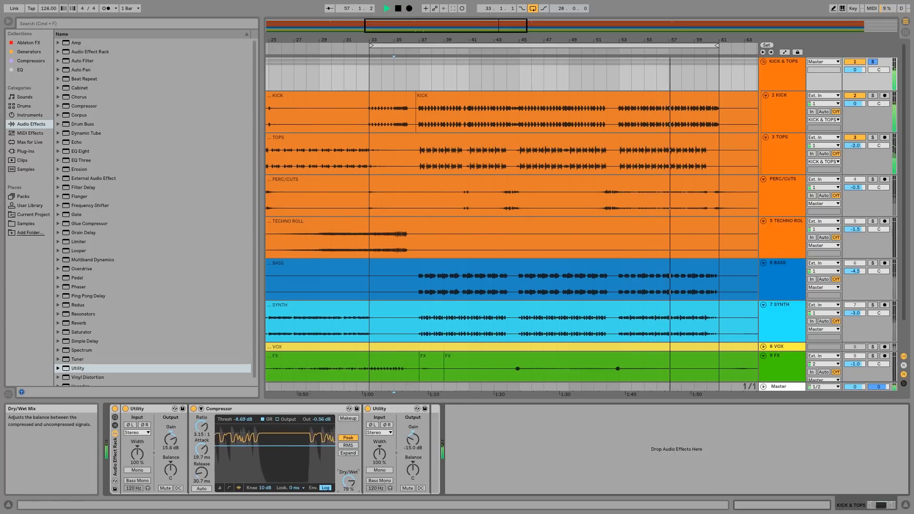
left_click_drag(349, 480, 348, 506)
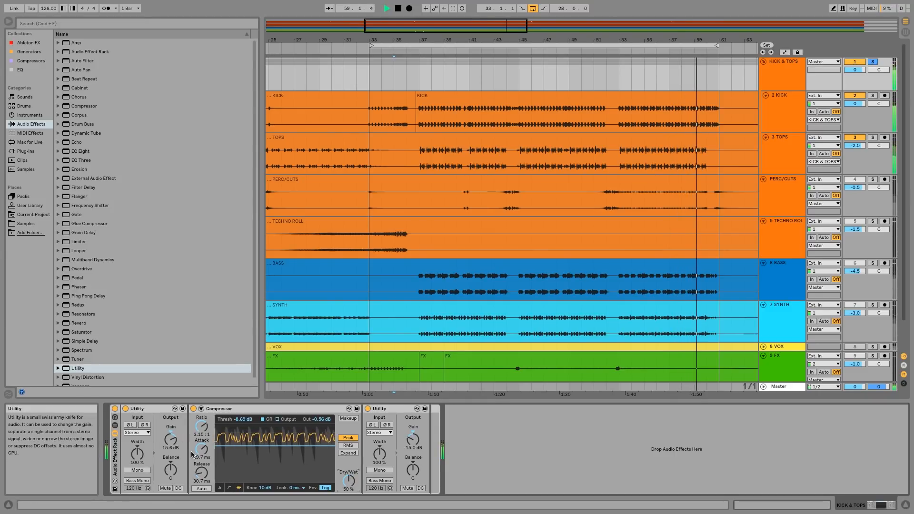
- Set the Compressor's attack to 53.7 ms, release to 24.8 ms and ratio to 3.23:1
left_click_drag(201, 449, 202, 437)
left_click_drag(202, 472, 202, 475)
left_click(201, 431)
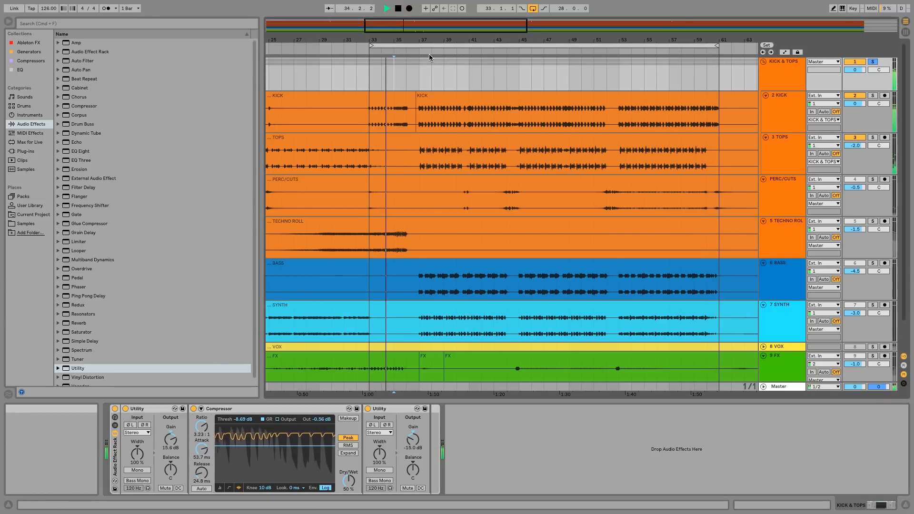
- Toggle the whole Audio Effect Rack off and on to compare the drum sound, leave it active, and stop playback
left_click(115, 409)
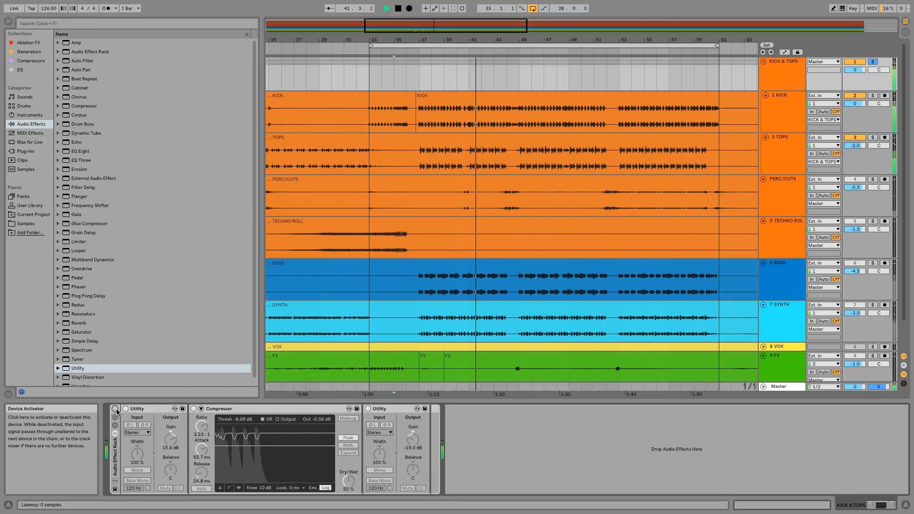
right_click(116, 410)
left_click(116, 409)
left_click(115, 409)
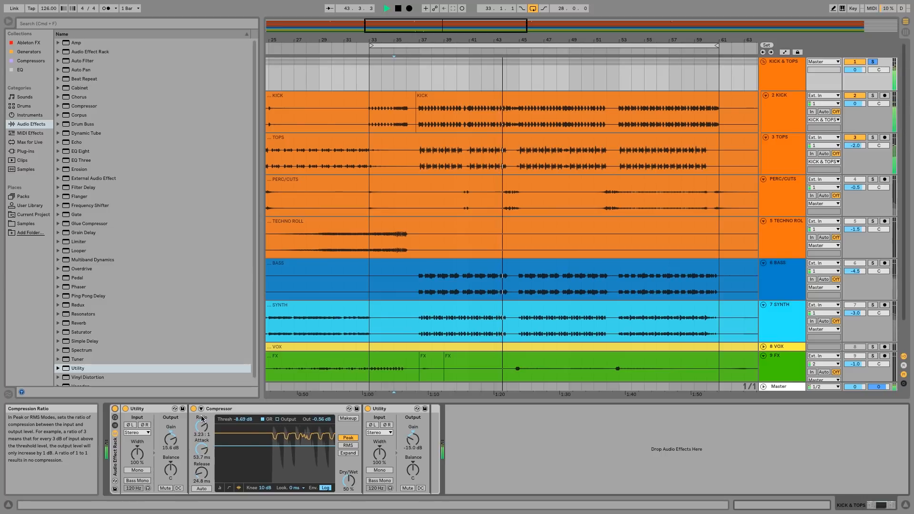
key("space")
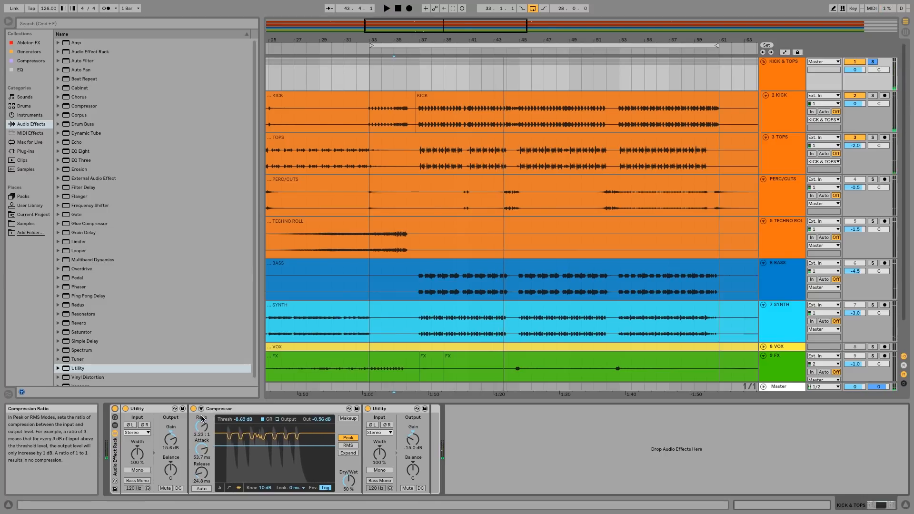